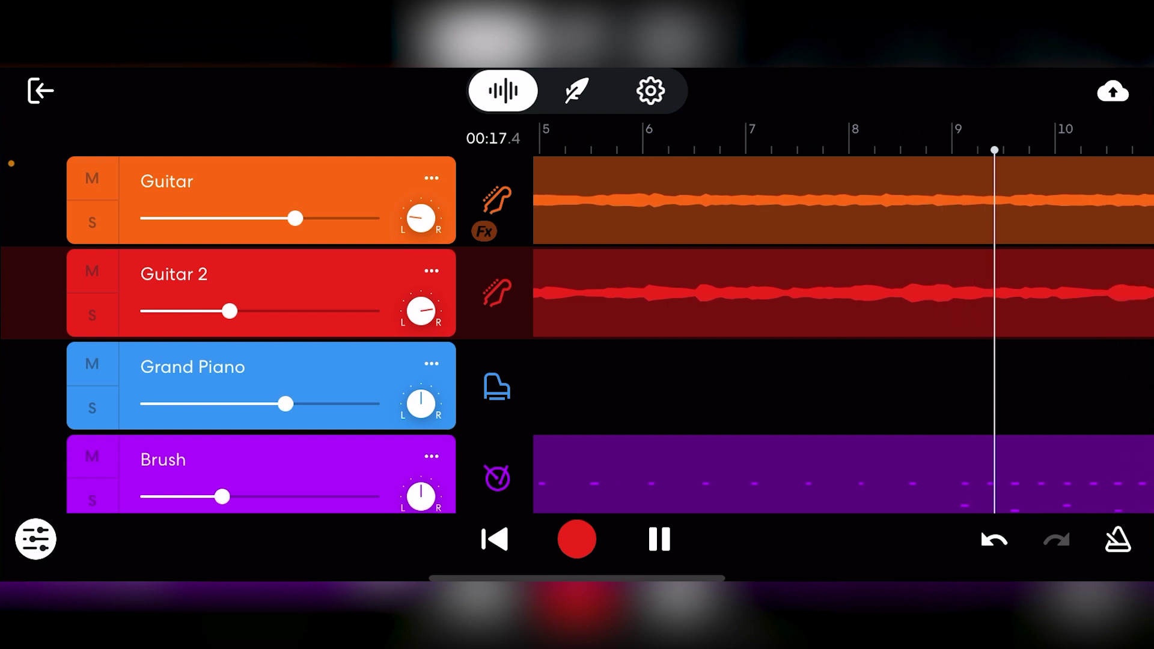
# - Pause the four-track song, peek at the New Track options and dismiss them
pyautogui.click(659, 540)
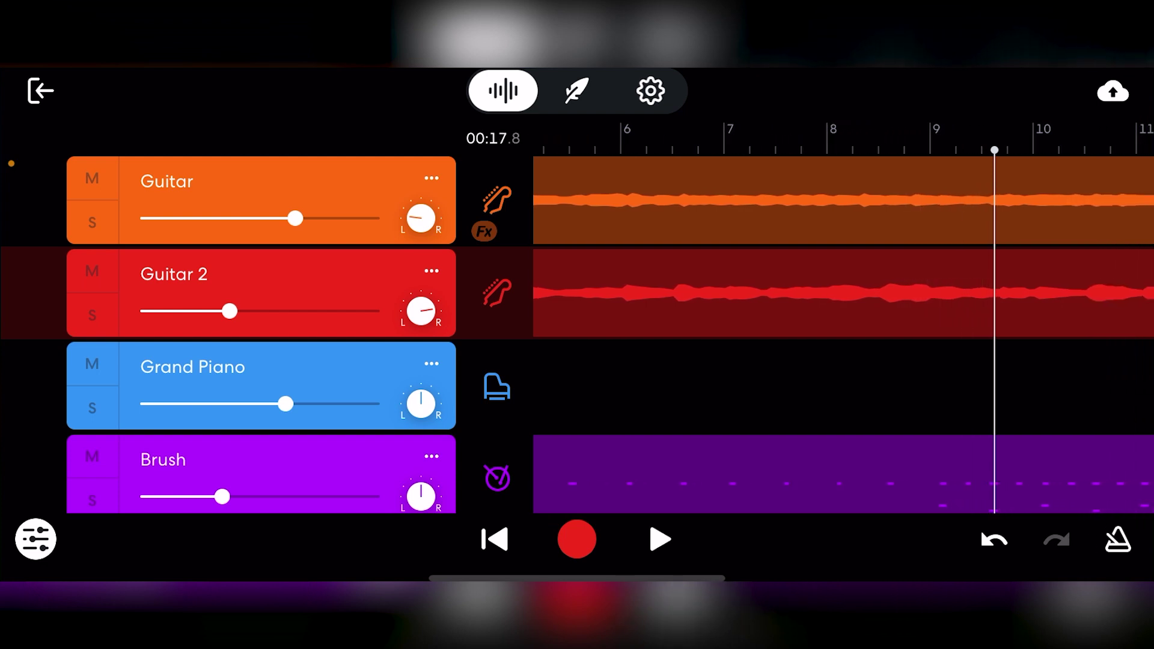
pyautogui.scroll(-2, 262, 334)
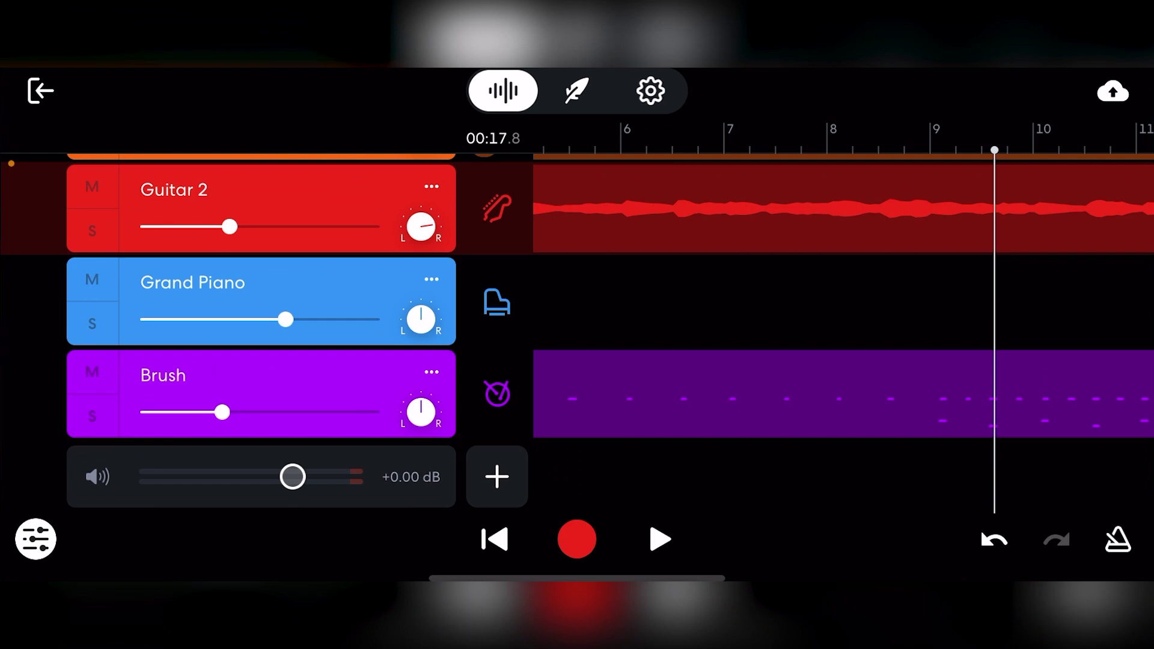
pyautogui.click(496, 477)
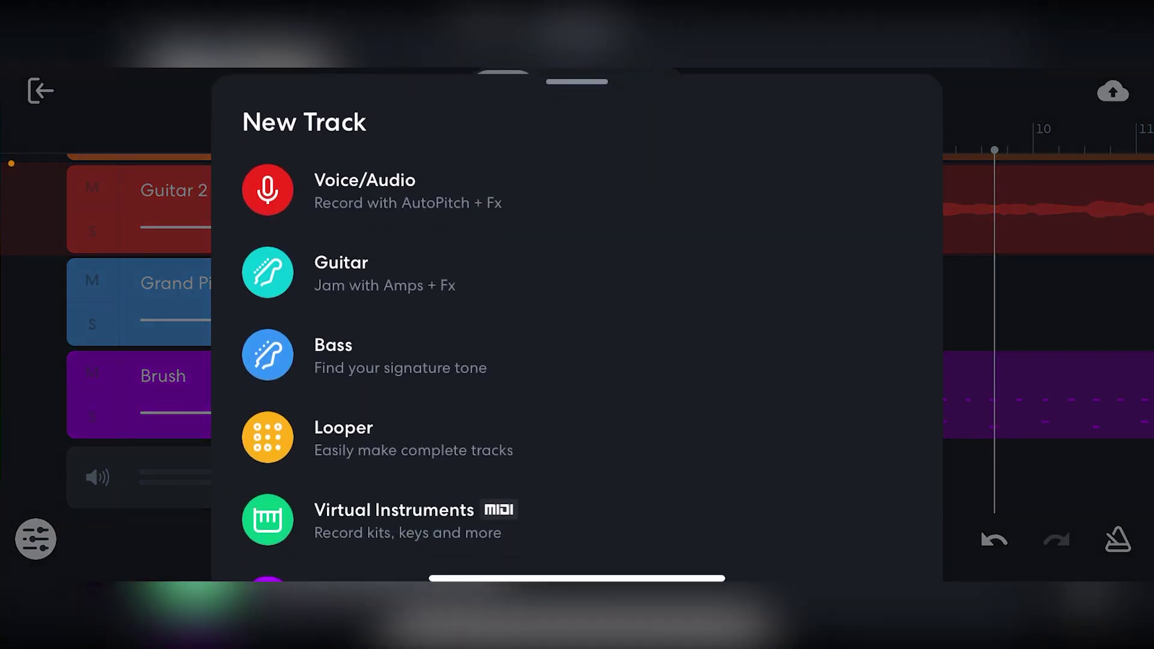
pyautogui.moveTo(578, 271); pyautogui.dragTo(577, 559)
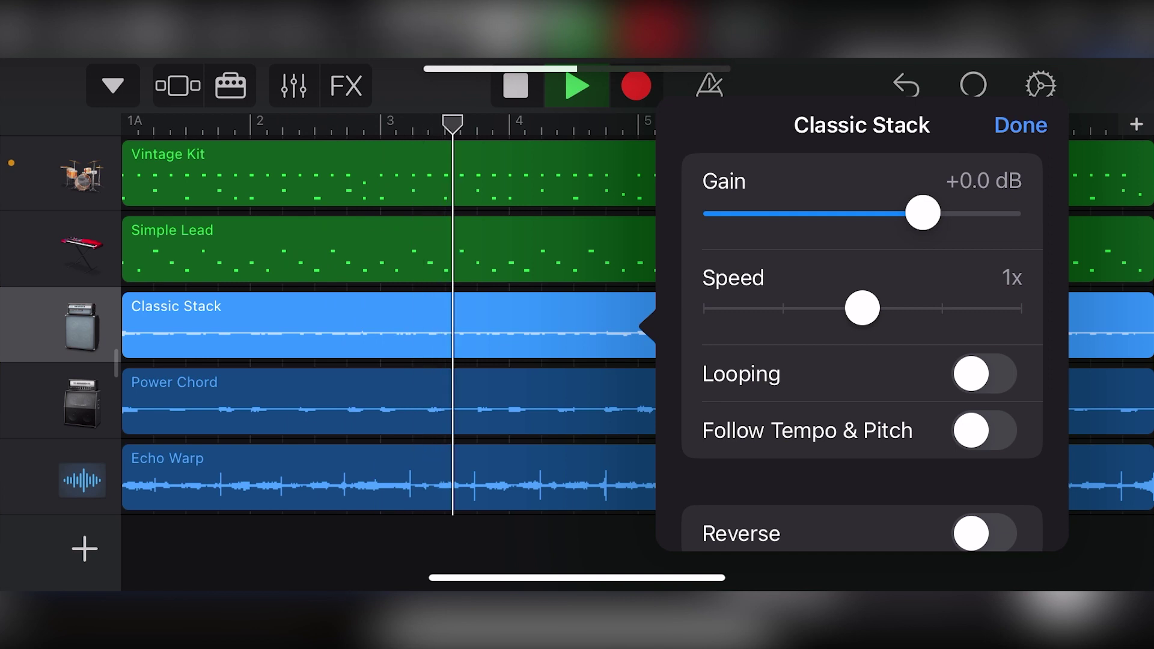
# - Lower the Classic Stack region gain to -9.1 dB, close its settings and toggle the metronome on and off
pyautogui.moveTo(923, 212); pyautogui.dragTo(862, 213)
pyautogui.click(1021, 126)
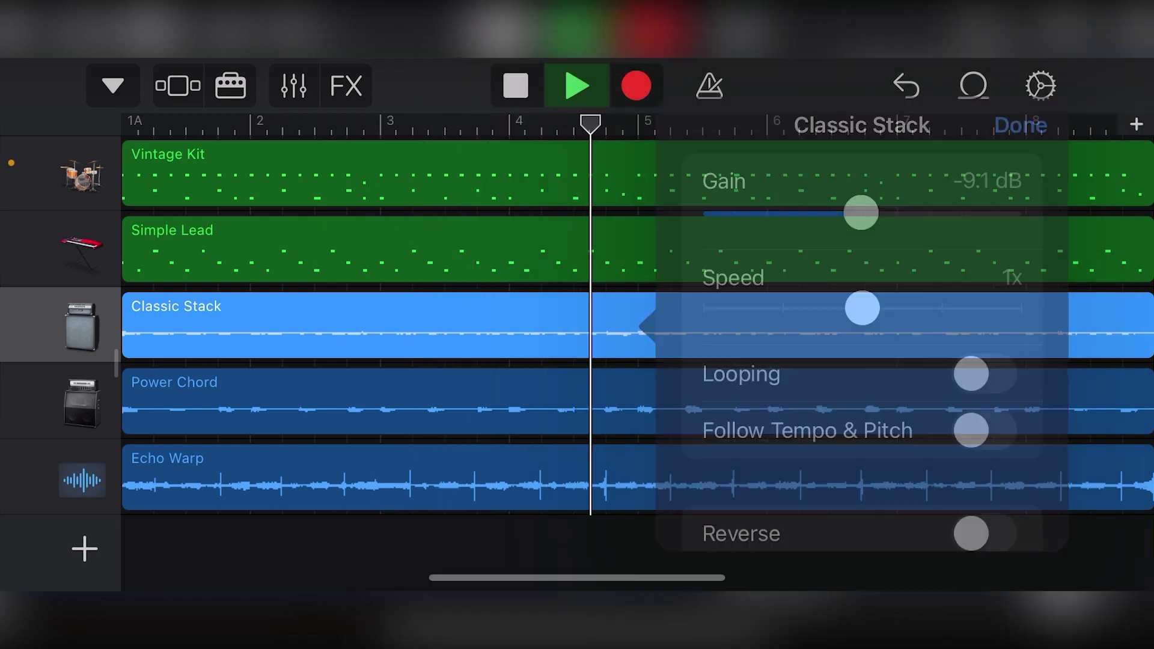
pyautogui.click(709, 86)
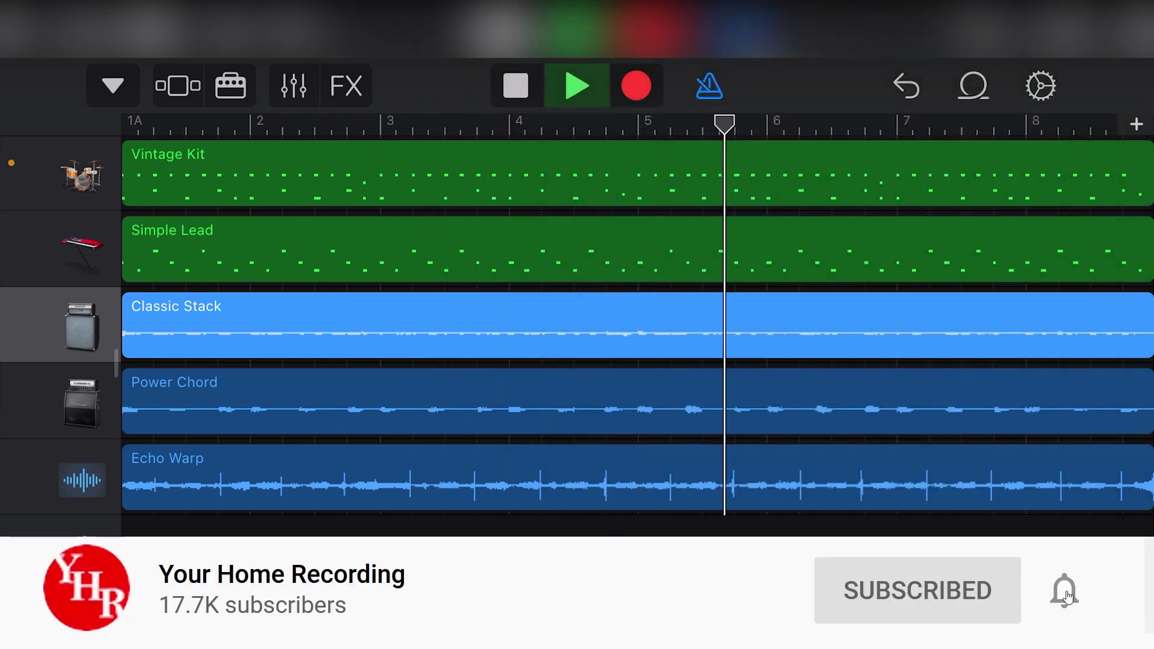
pyautogui.click(709, 86)
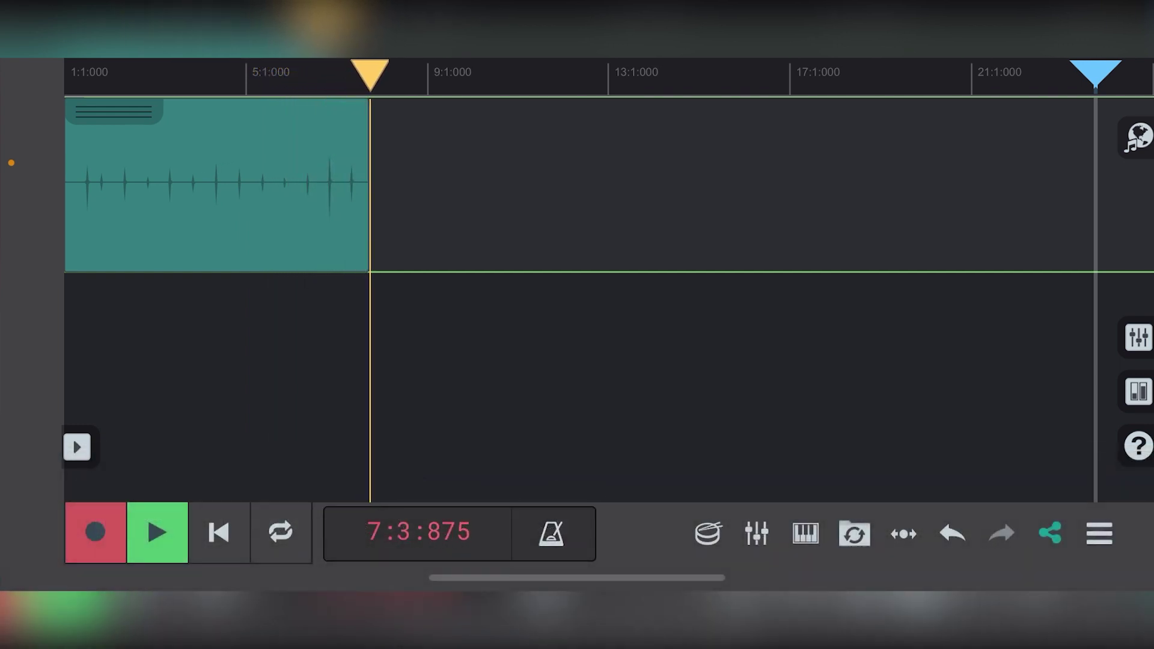
# - Stop recording to finalize the drum clip
pyautogui.press('space')
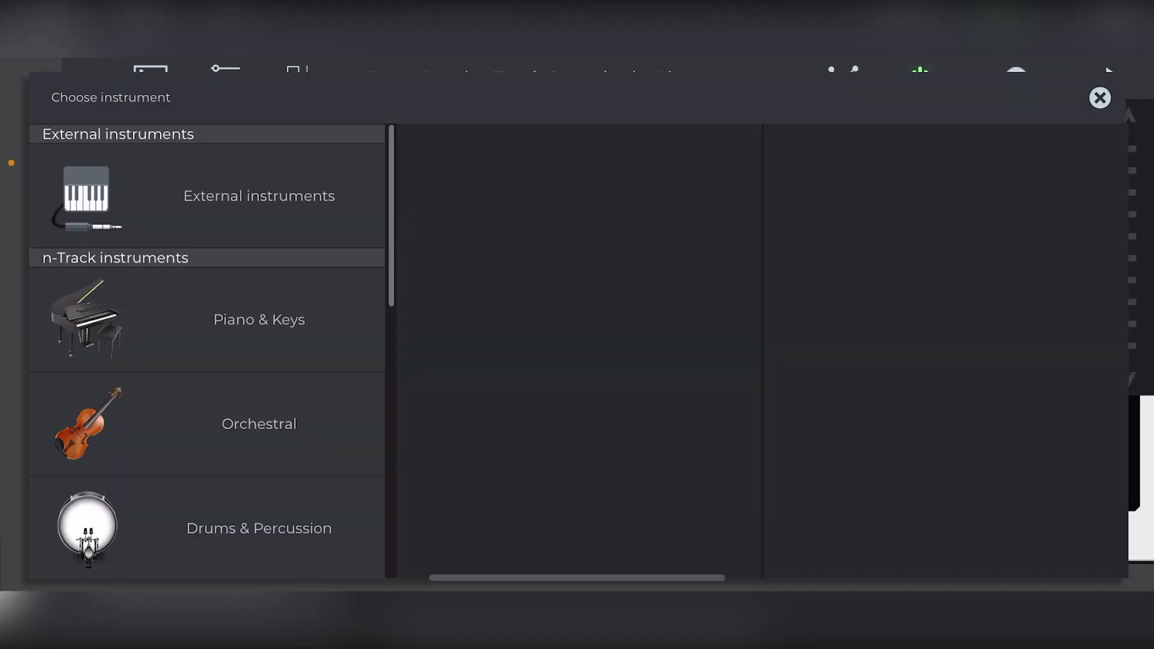
pyautogui.scroll(-5, 206, 351)
# - Browse the Synths category in the Choose instrument dialog
pyautogui.click(258, 458)
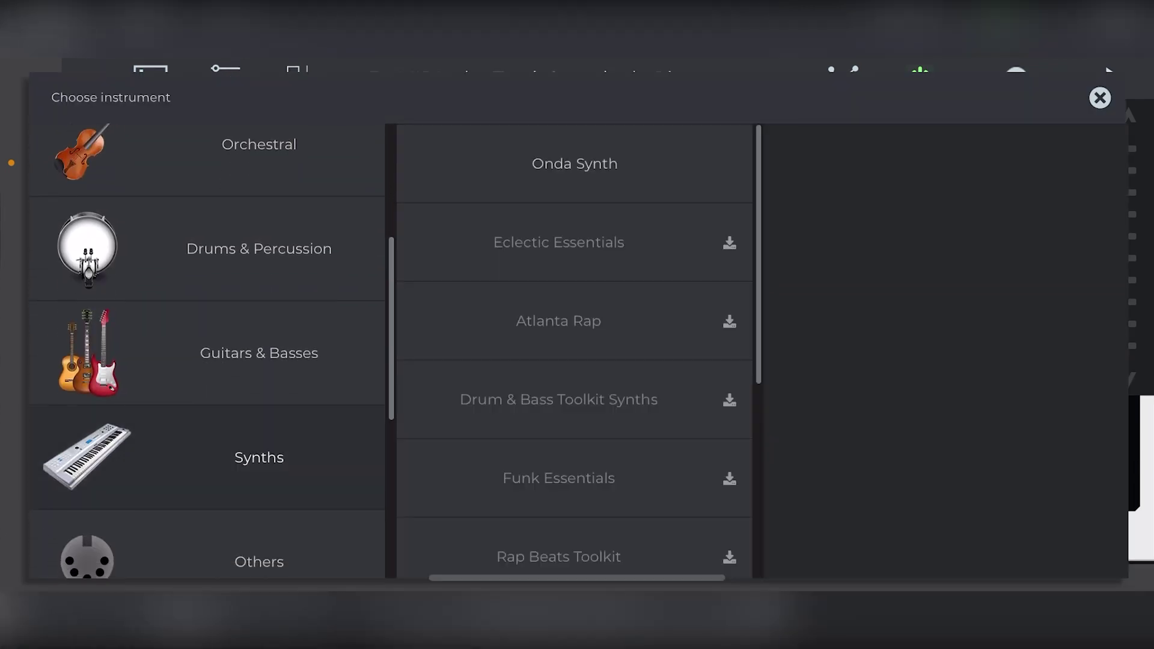
pyautogui.scroll(-3, 577, 343)
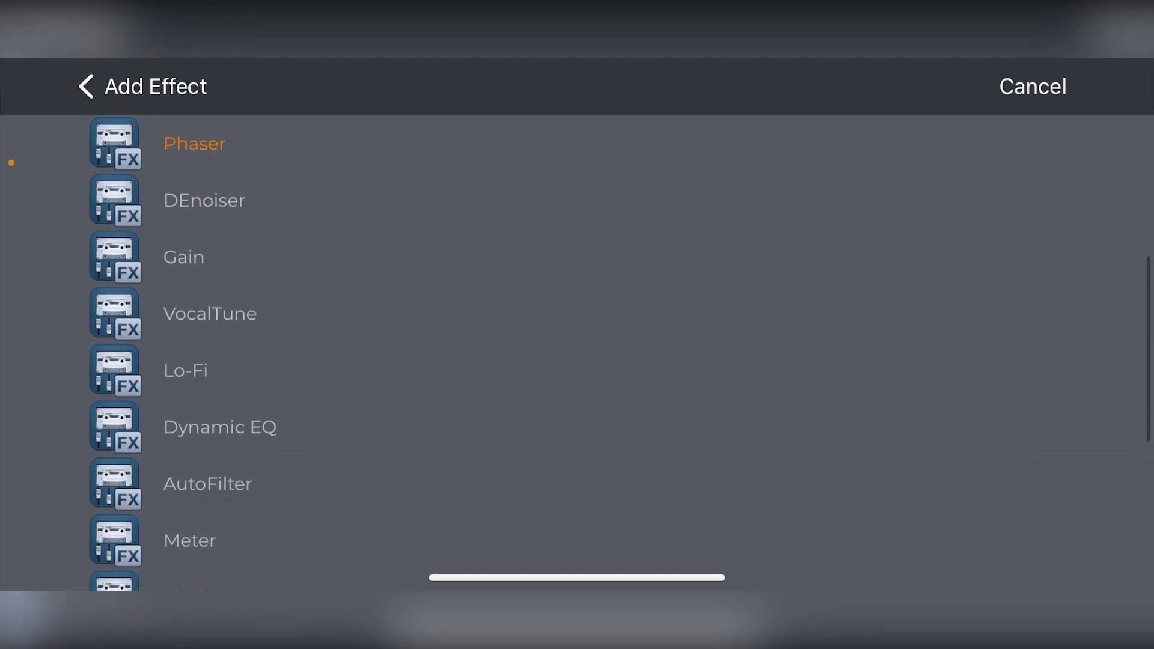
pyautogui.scroll(-2, 578, 344)
pyautogui.scroll(-4, 577, 342)
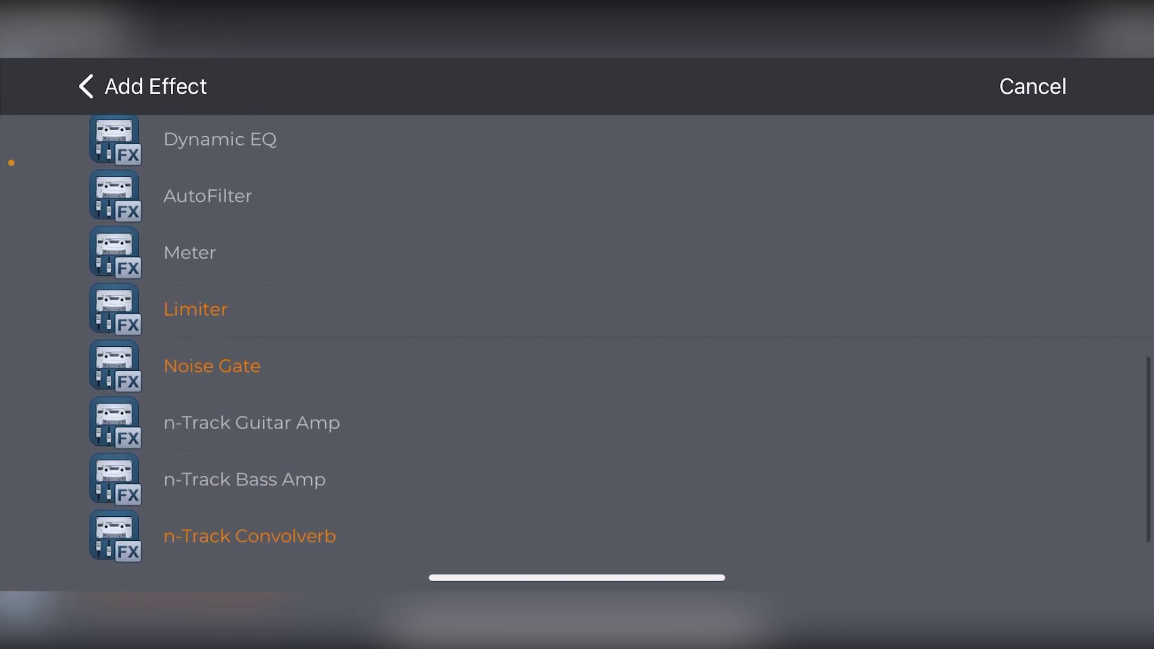
pyautogui.scroll(4, 577, 352)
pyautogui.scroll(5, 578, 352)
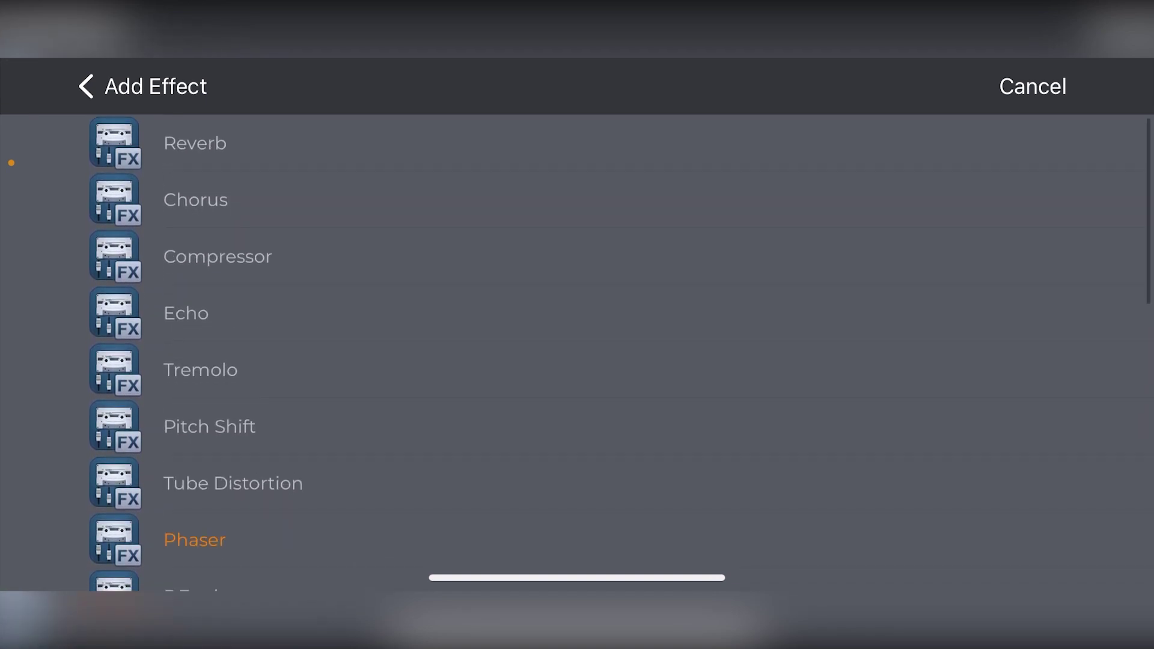
# - Add the Echo effect after the sampler and play the track to hear it
pyautogui.click(186, 313)
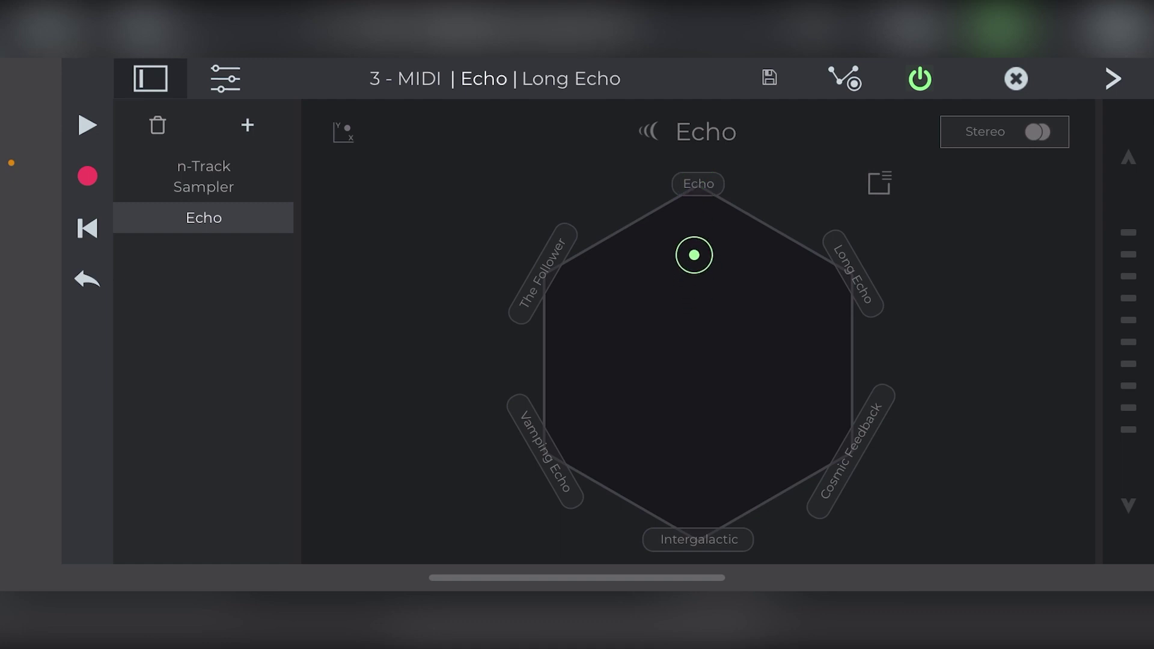
pyautogui.click(87, 124)
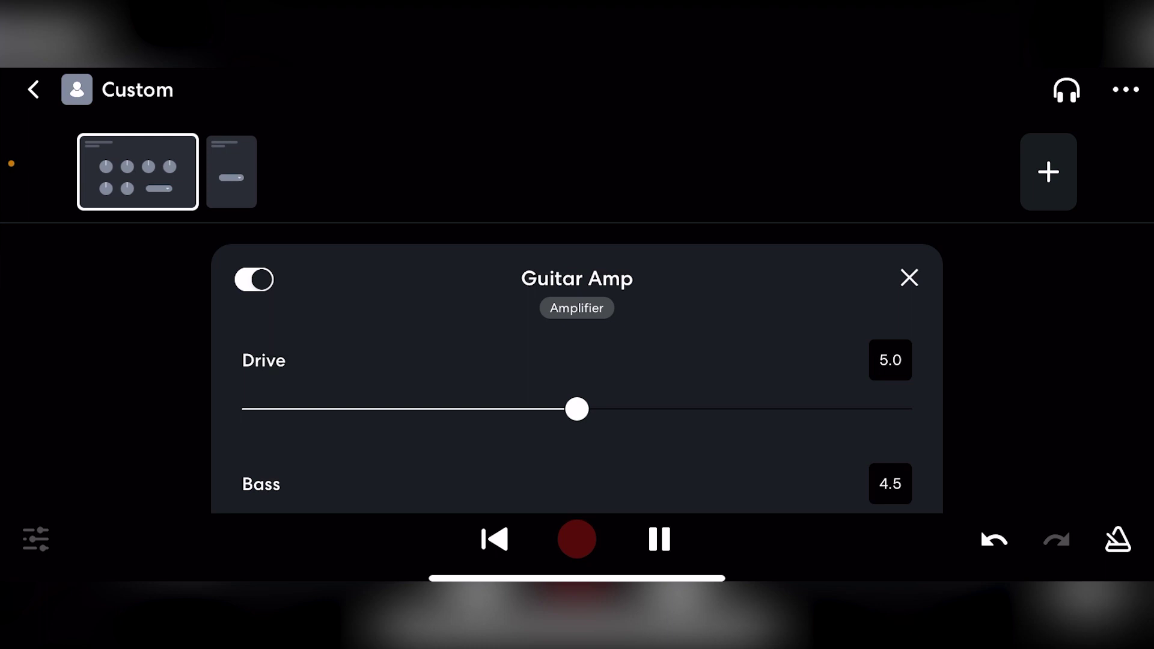
pyautogui.scroll(-10, 577, 370)
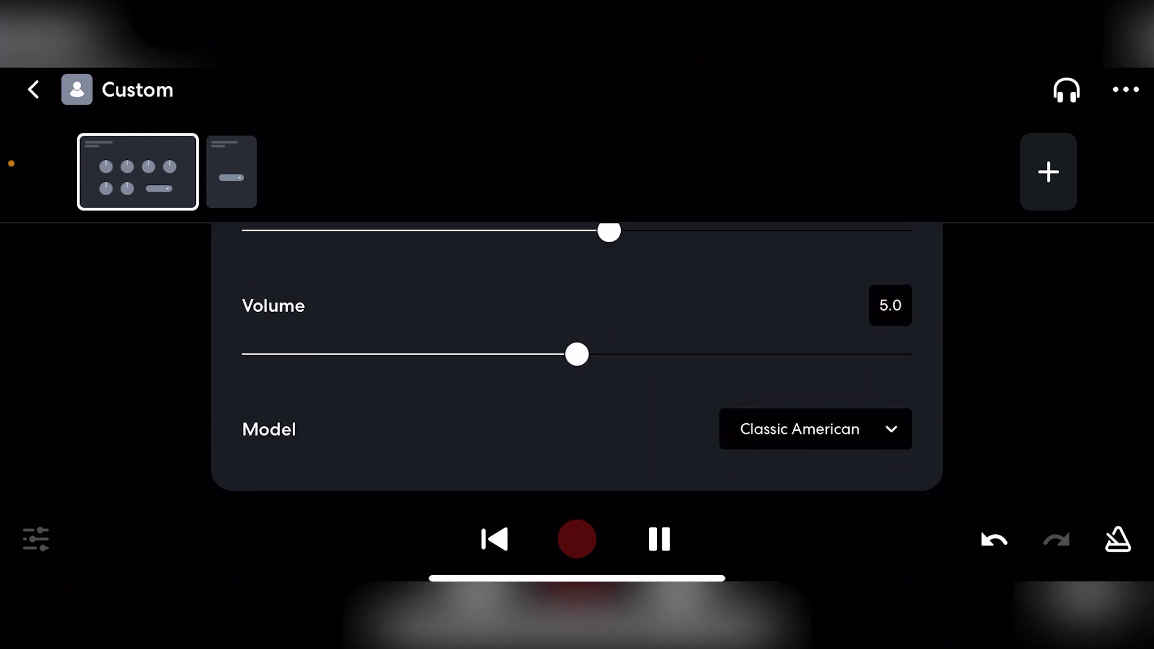
pyautogui.scroll(2, 578, 361)
# - Swap the Guitar Amp cabinet from 2x12 UK-C to 2x12 Superclean, then browse virtual instruments
pyautogui.click(232, 172)
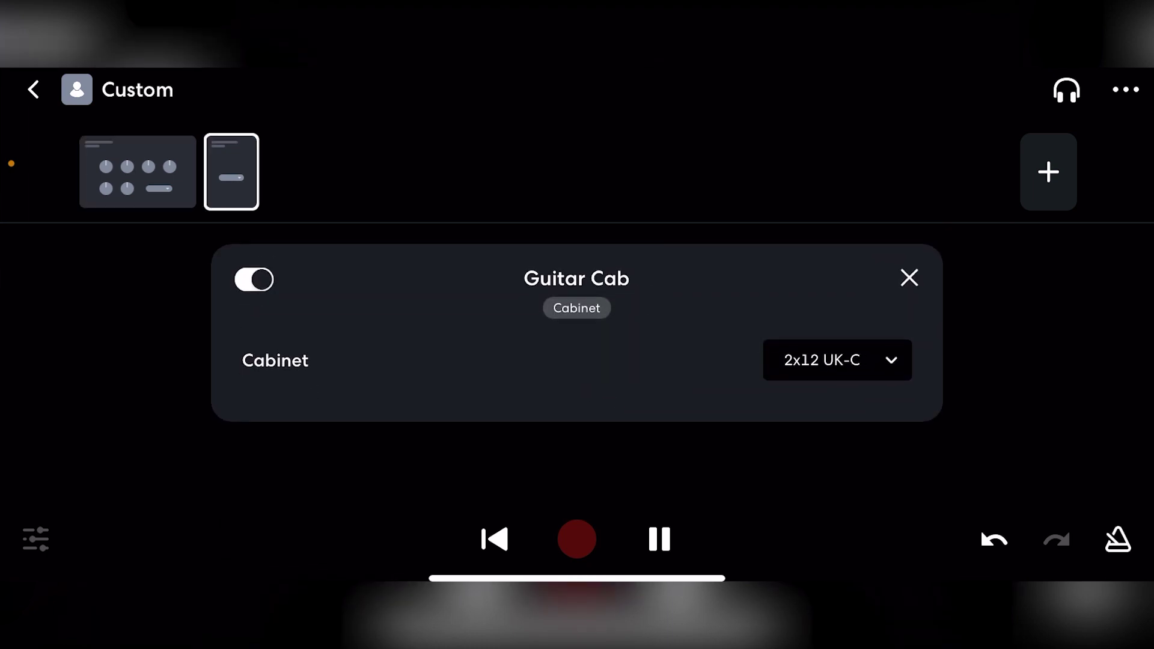
pyautogui.click(837, 359)
pyautogui.scroll(-3, 577, 479)
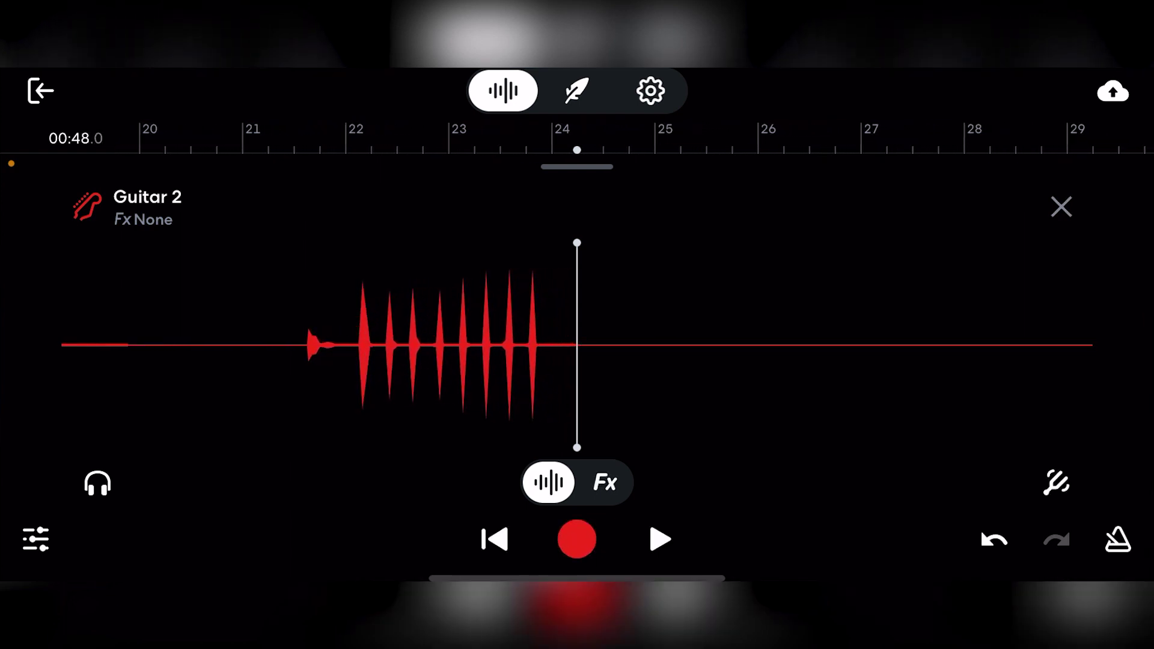
pyautogui.scroll(5, 577, 343)
pyautogui.scroll(5, 577, 343)
pyautogui.scroll(-4, 577, 343)
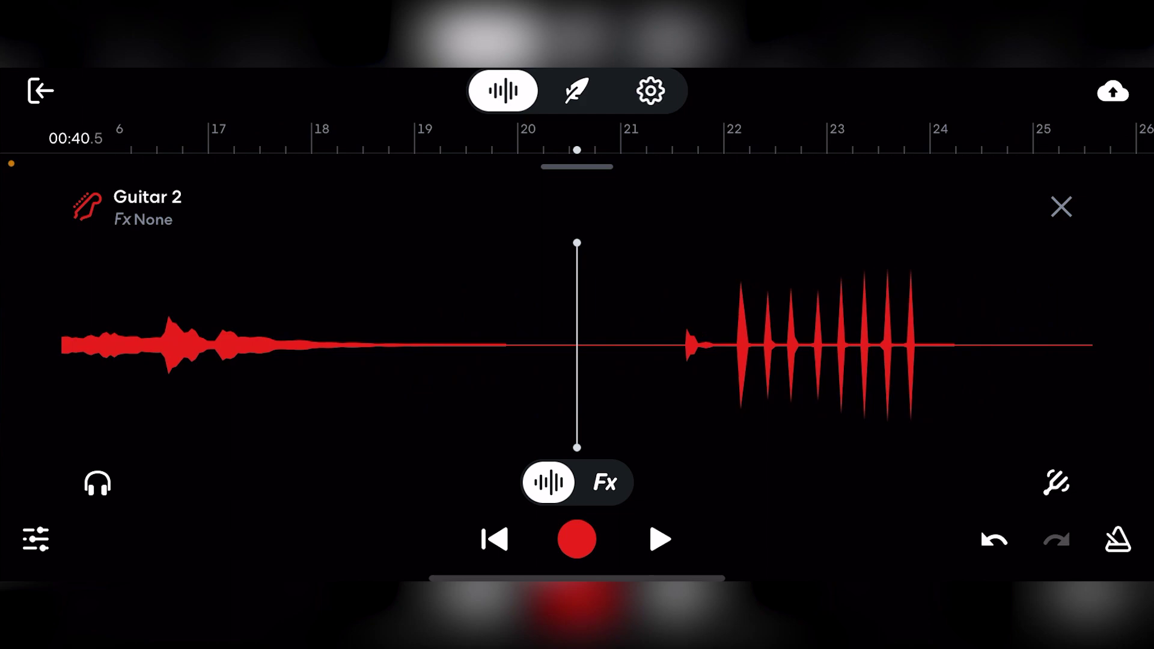
pyautogui.scroll(-1, 577, 342)
pyautogui.click(87, 207)
# - Create a new Brush drum-kit track and trigger its cymbal and snare pads
pyautogui.click(353, 298)
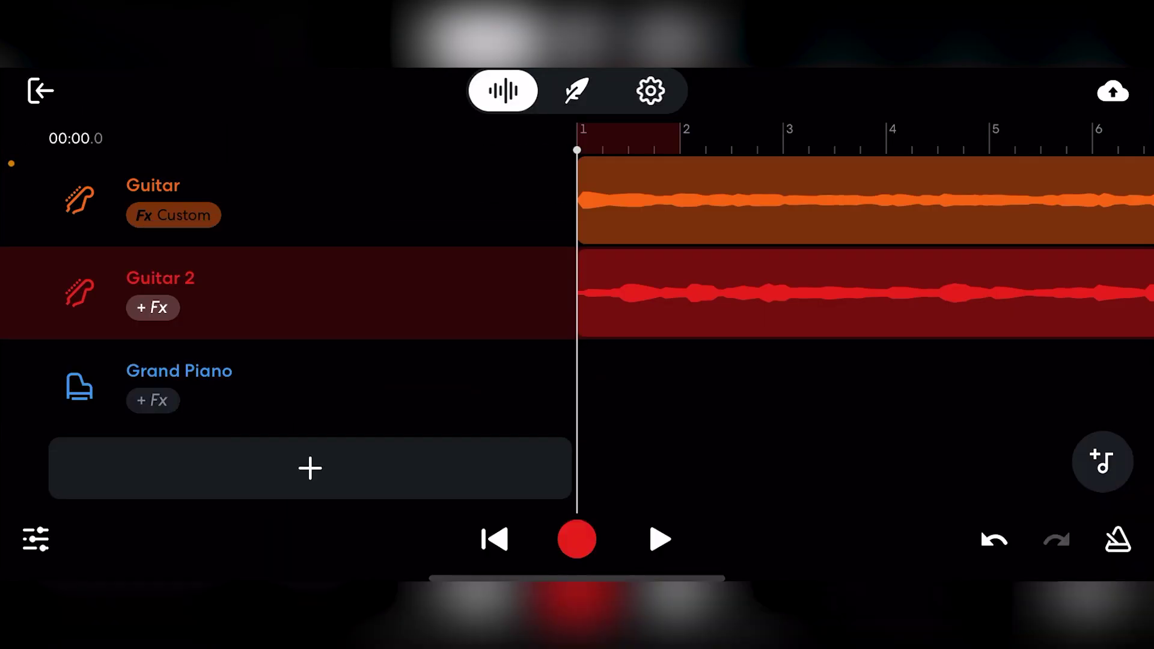
pyautogui.click(309, 468)
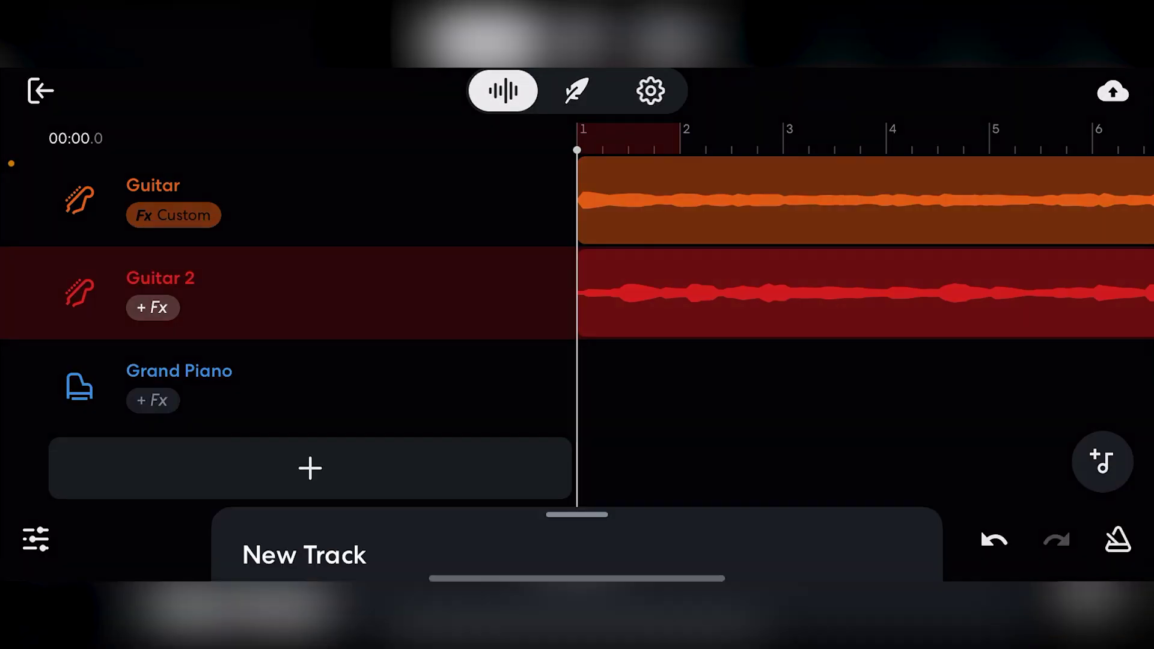
pyautogui.click(361, 591)
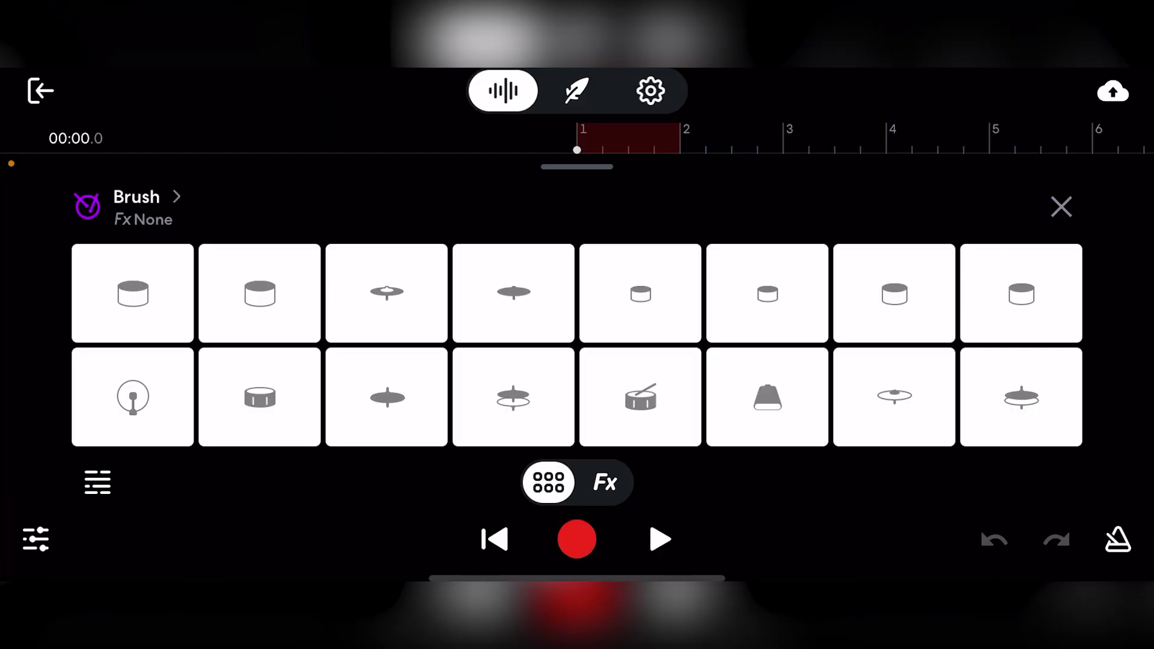
pyautogui.click(387, 397)
pyautogui.click(259, 397)
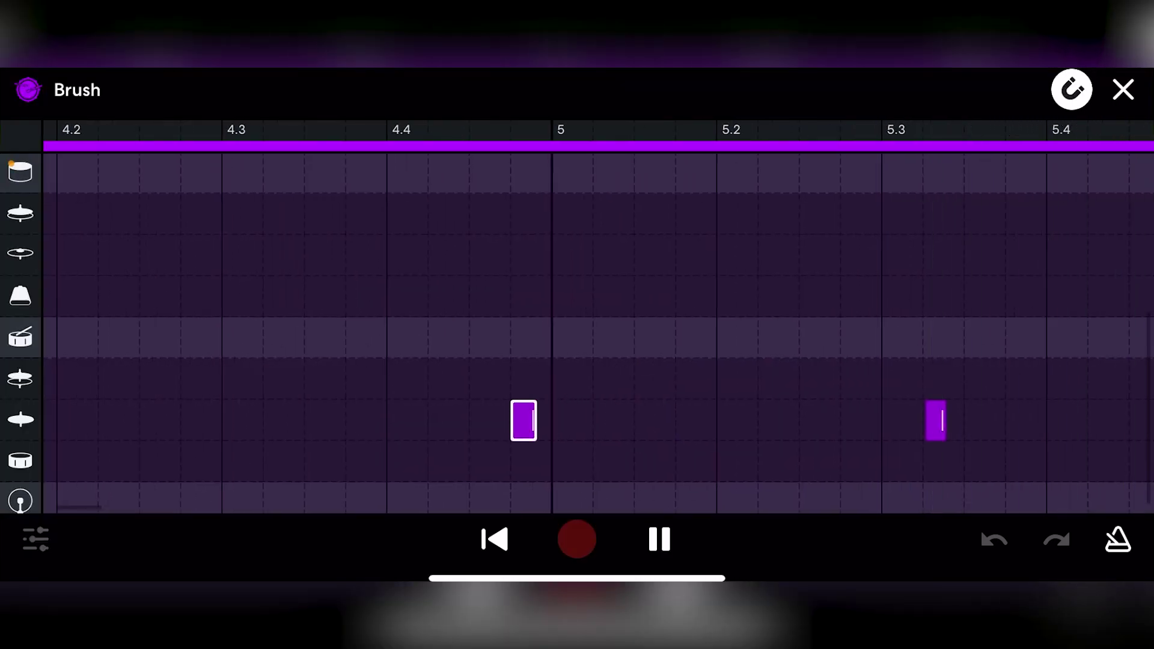
# - Move a drum note onto the start of bar 5 in the note editor and return to all tracks
pyautogui.moveTo(524, 421); pyautogui.dragTo(565, 421)
pyautogui.moveTo(578, 334); pyautogui.dragTo(511, 350)
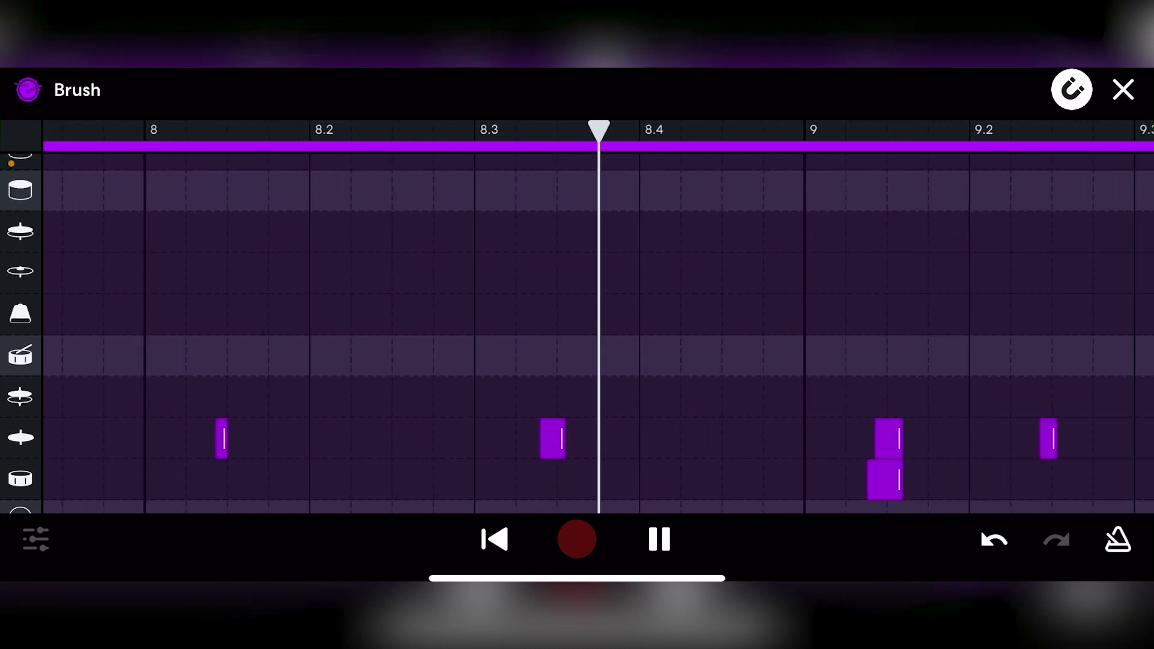
pyautogui.click(1123, 89)
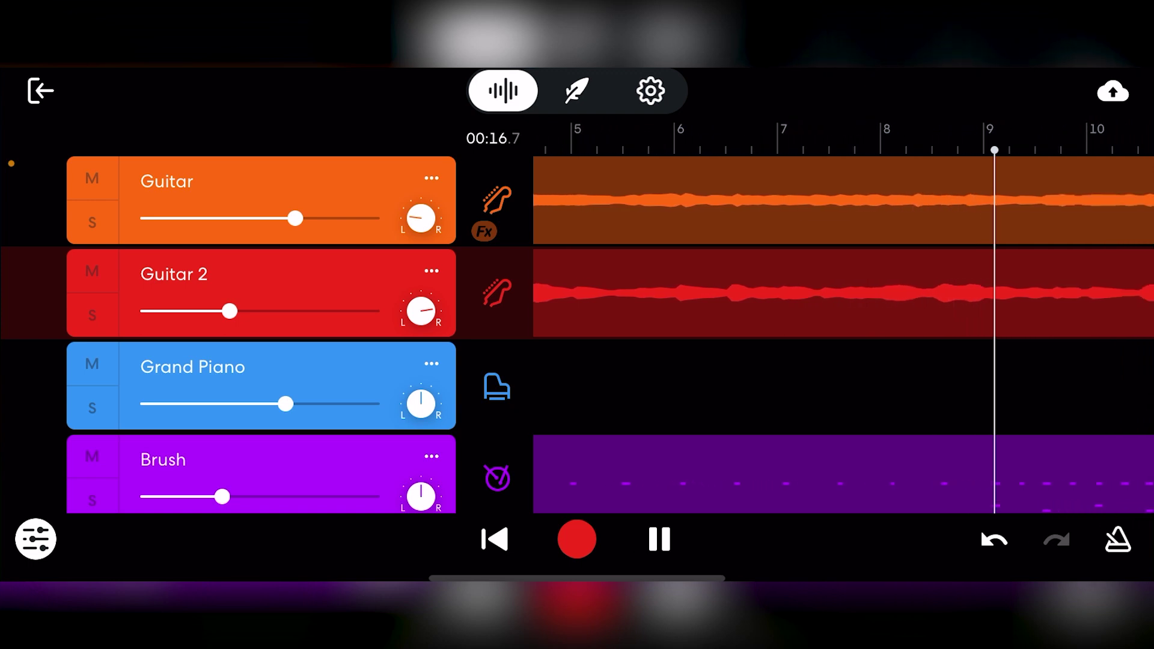
# - Pause the song, glance at the new-track choices and dismiss them
pyautogui.click(659, 540)
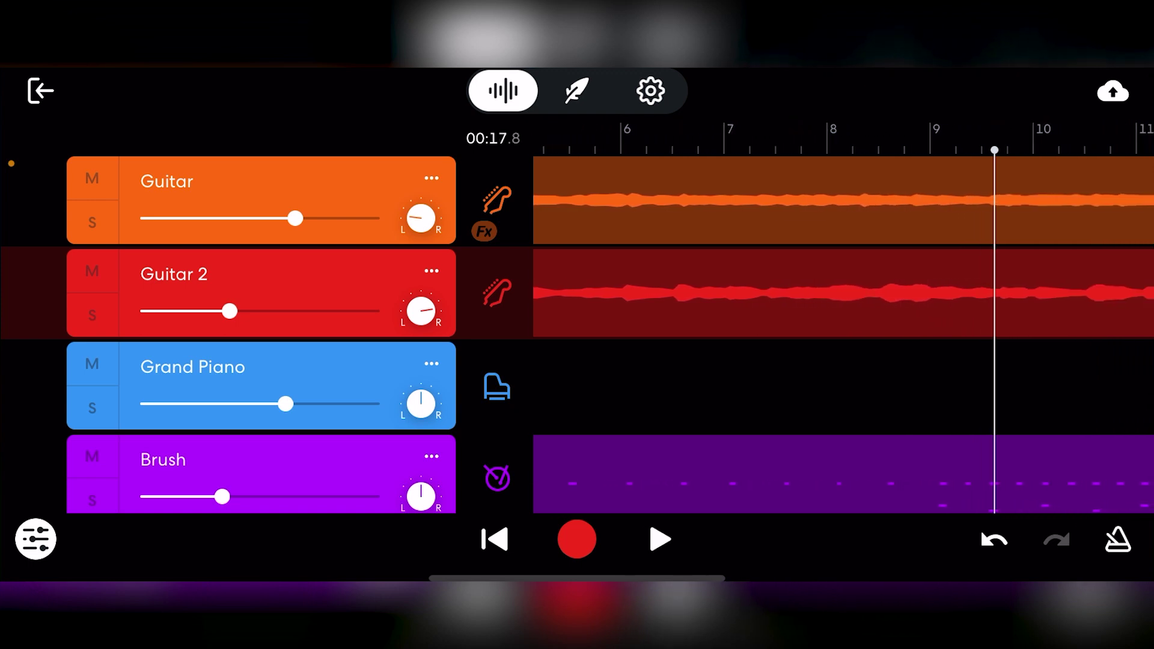
pyautogui.scroll(-3, 261, 361)
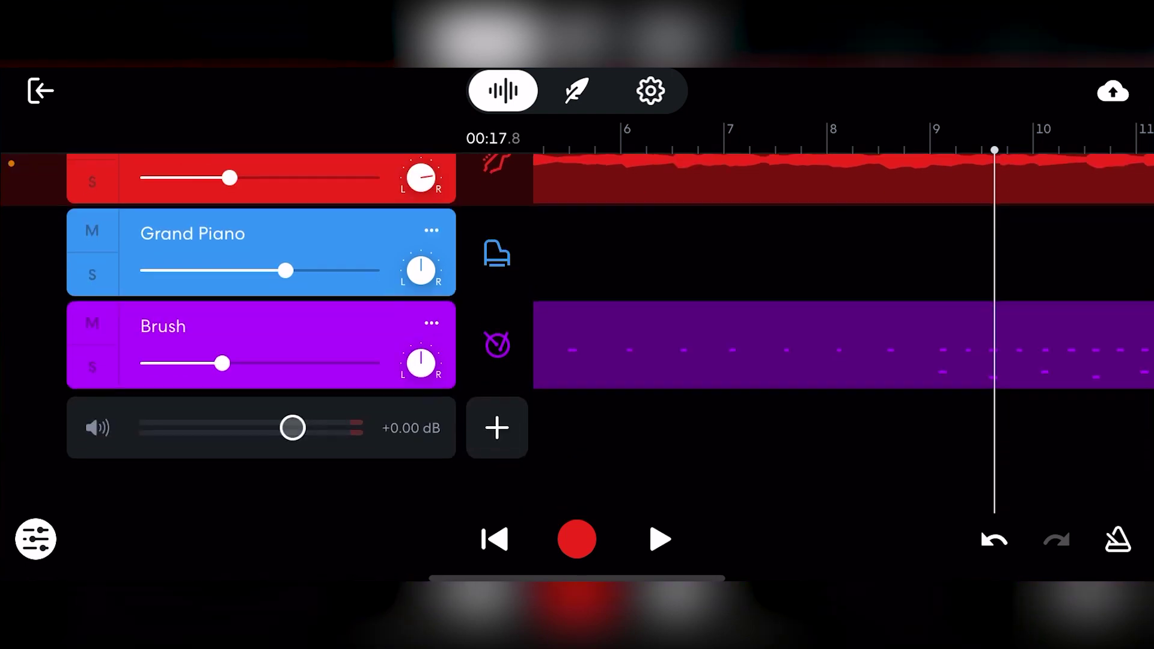
pyautogui.click(497, 472)
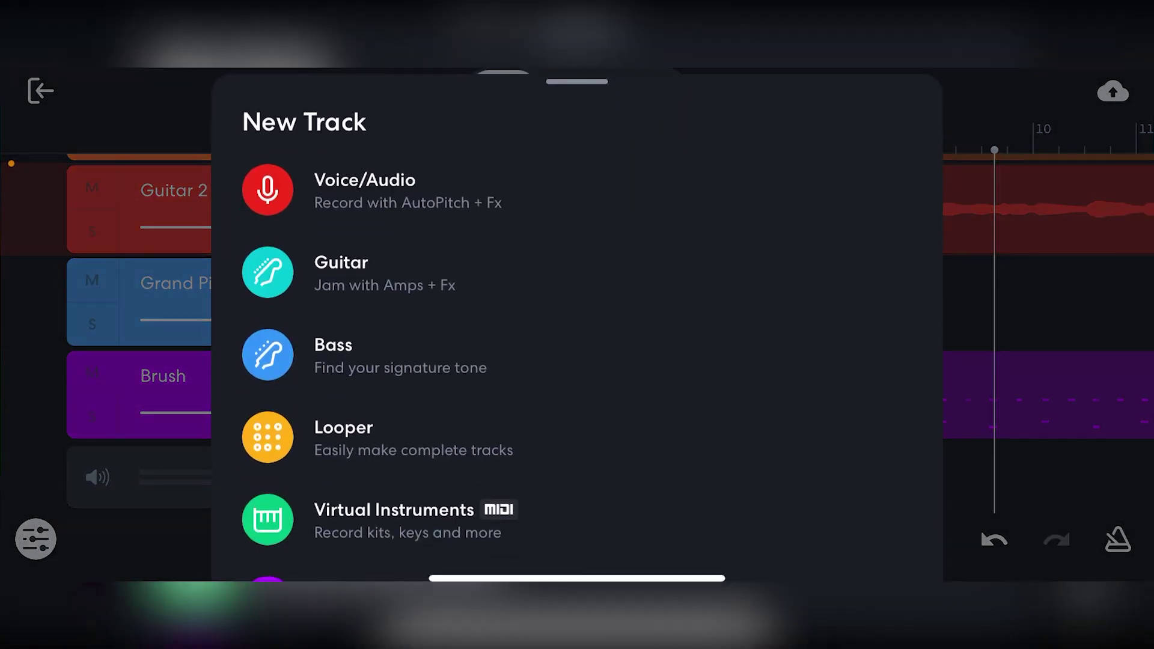
pyautogui.moveTo(577, 82); pyautogui.dragTo(577, 541)
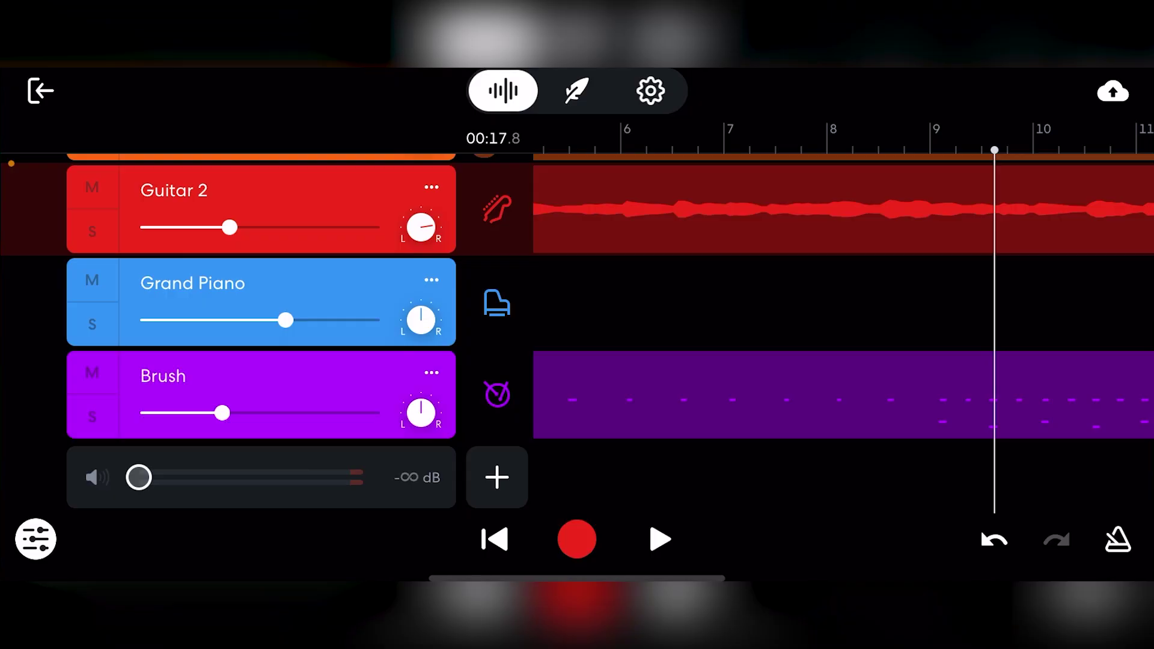
# - Add a Studio Reverb from the Reverb effects to the track's chain, then lengthen the Power Chord region
pyautogui.click(497, 193)
pyautogui.click(890, 156)
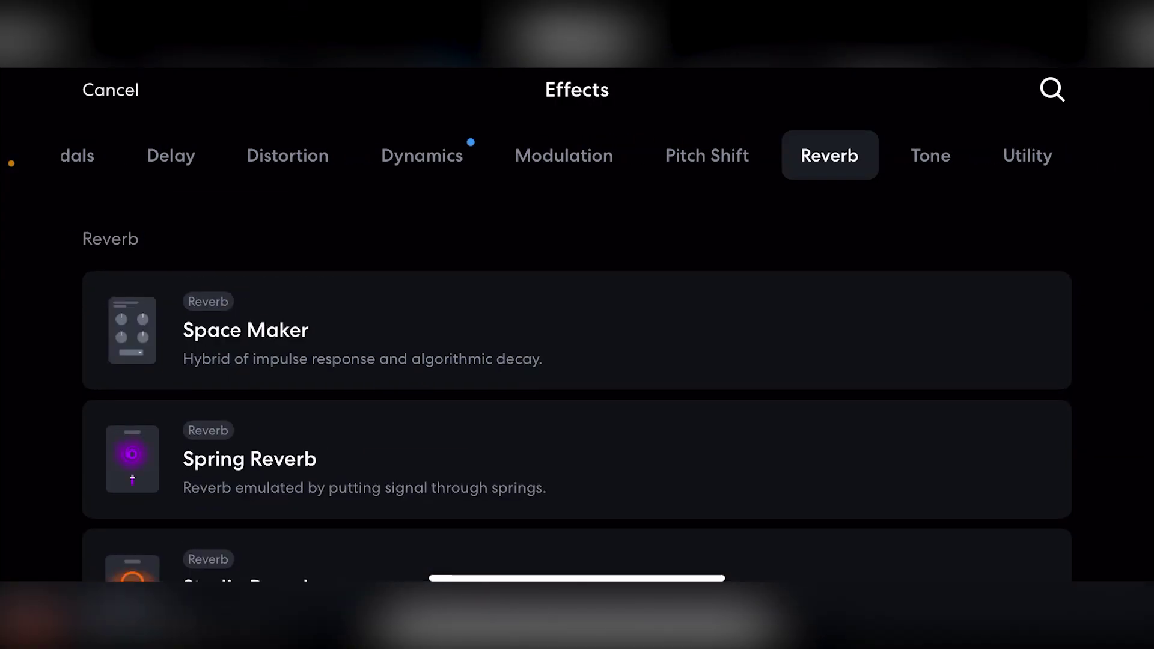
pyautogui.scroll(-2, 577, 407)
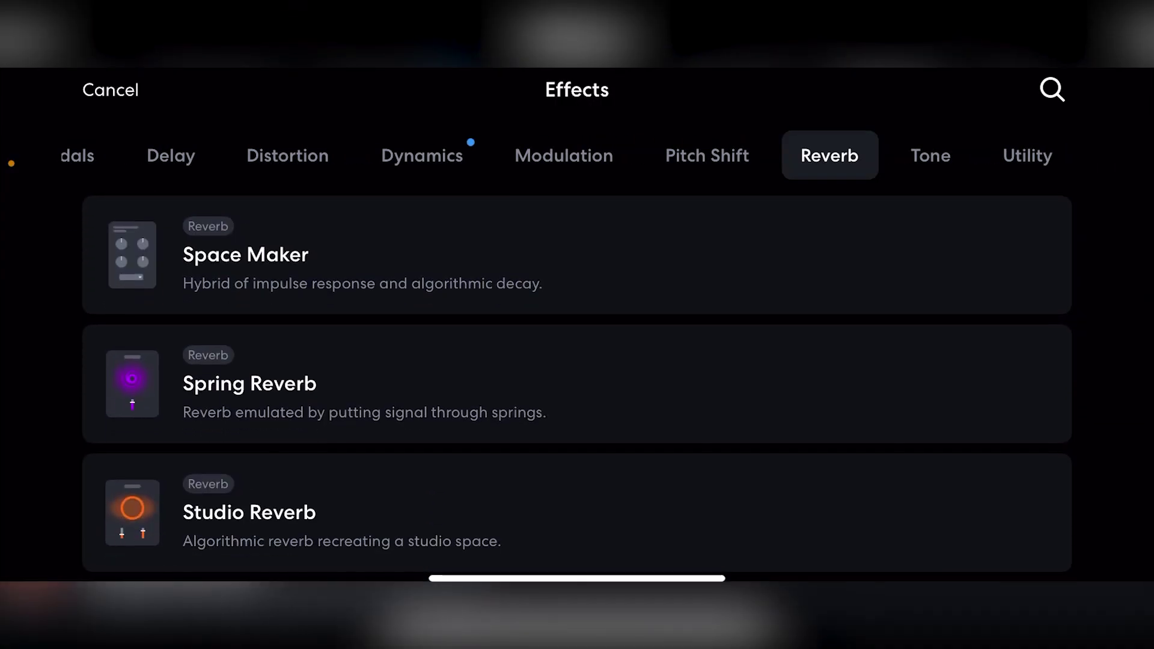
pyautogui.click(271, 510)
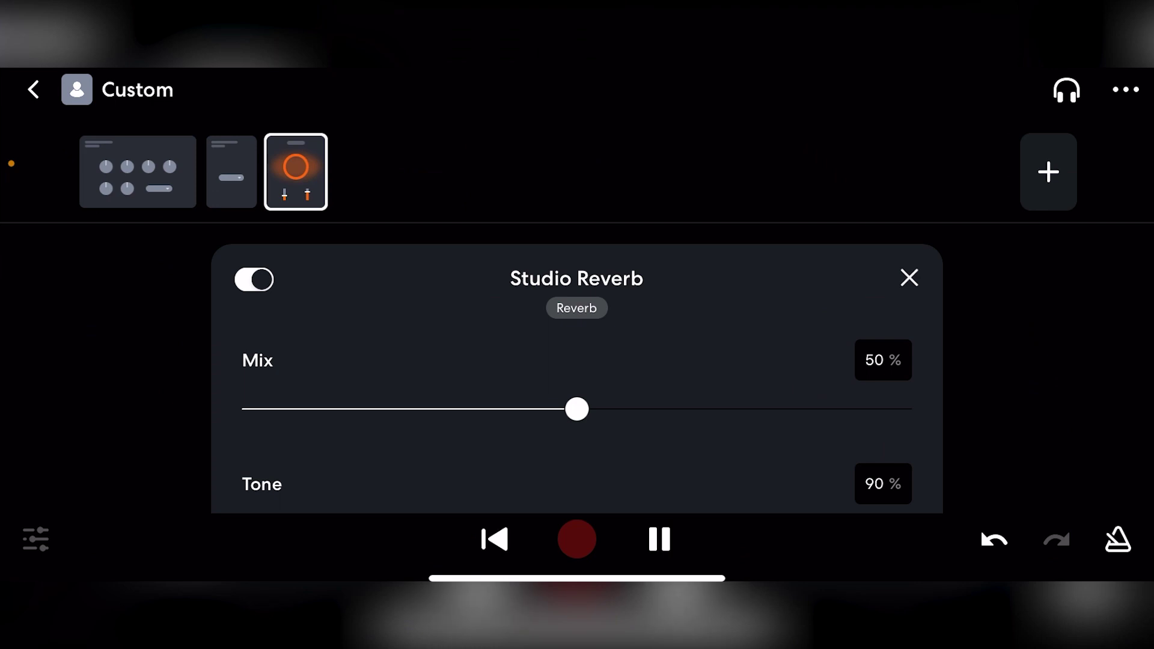
pyautogui.scroll(-5, 577, 406)
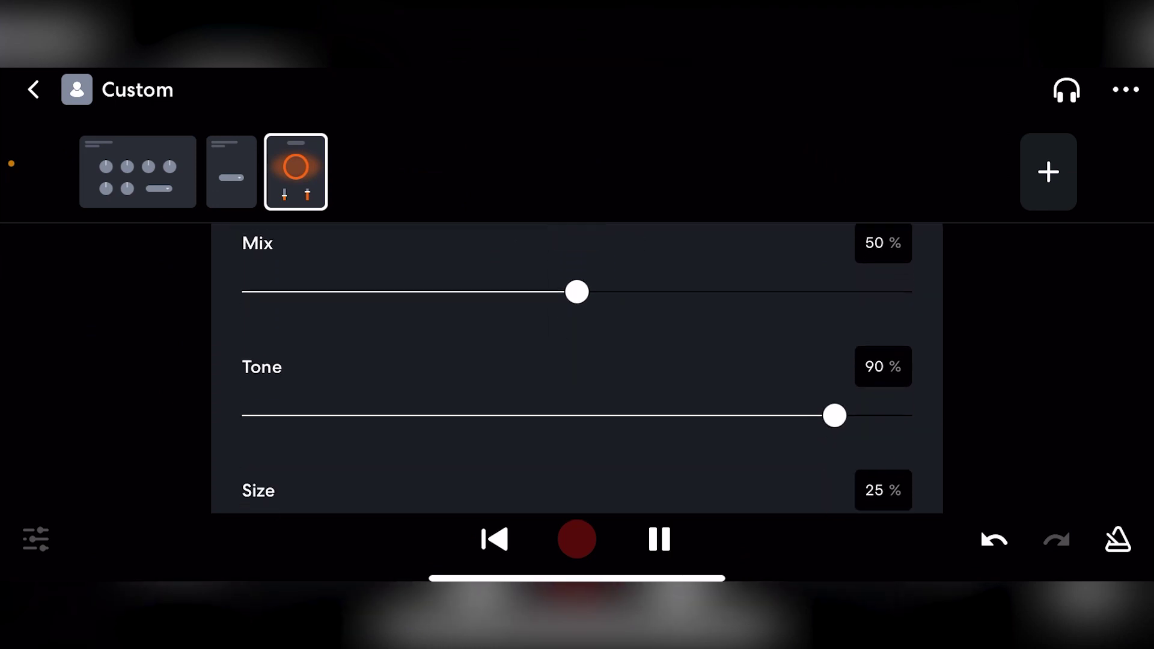
pyautogui.moveTo(415, 444); pyautogui.dragTo(428, 445)
pyautogui.scroll(-1, 577, 360)
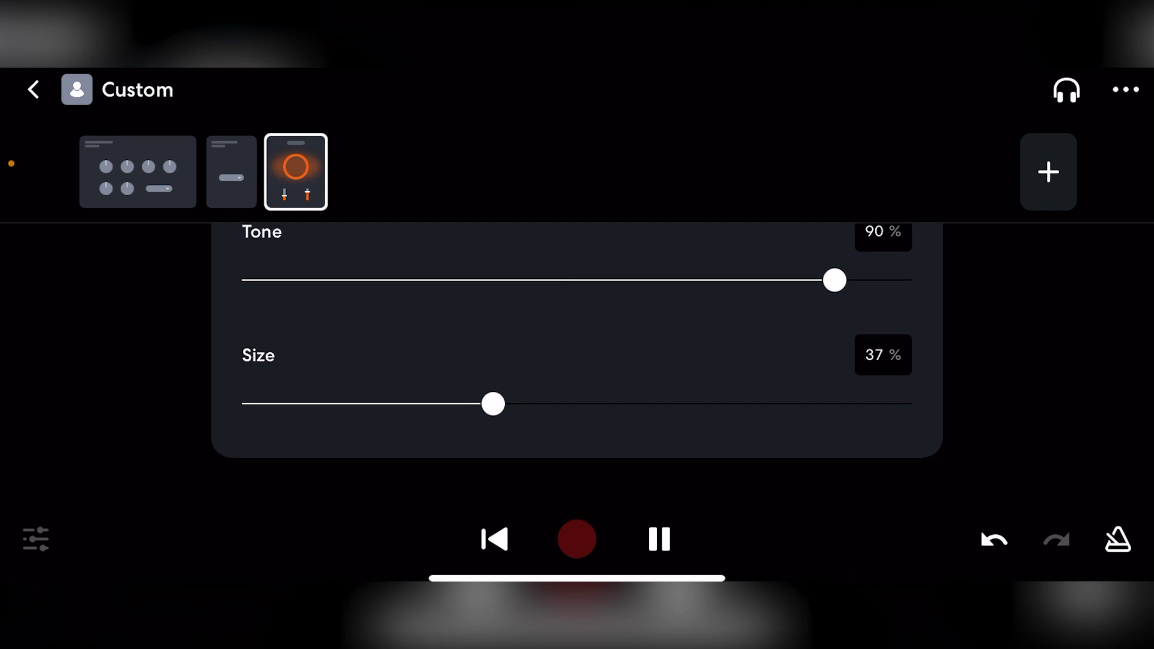
pyautogui.scroll(2, 578, 361)
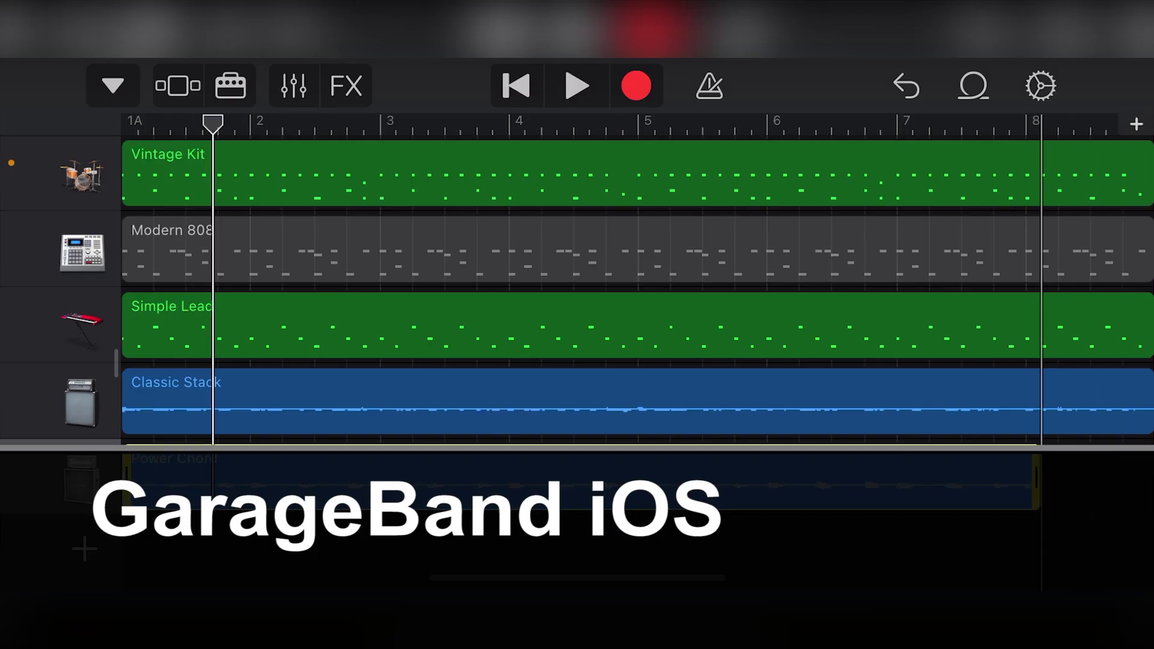
pyautogui.moveTo(1037, 478); pyautogui.dragTo(1150, 478)
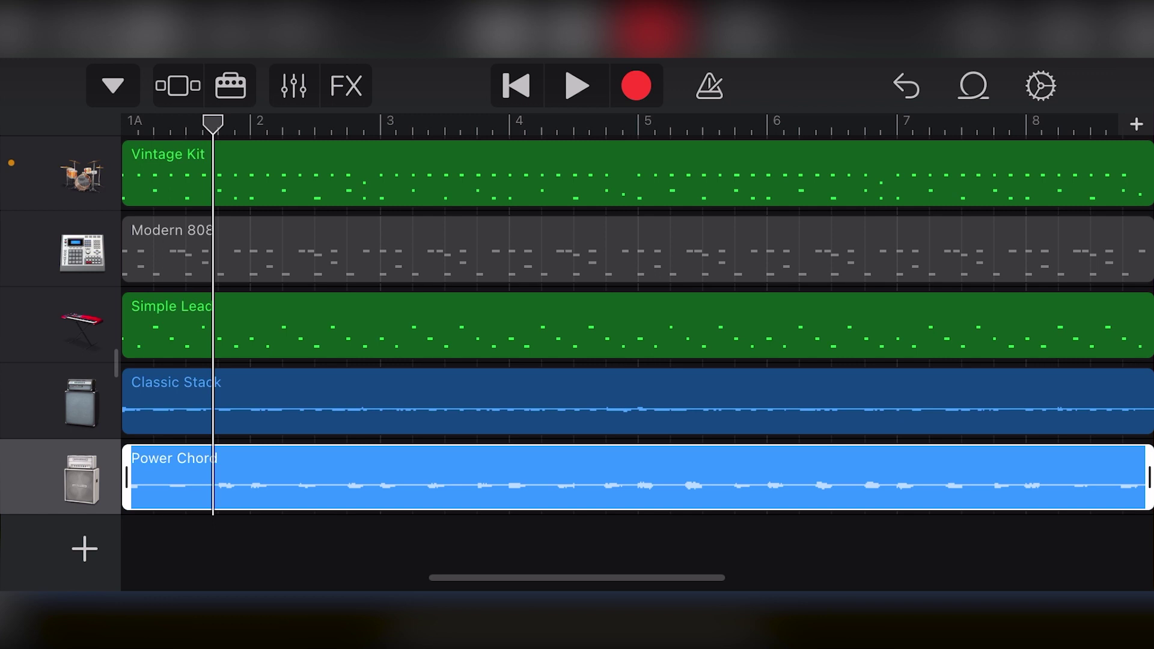
# - Play the song and pluck several strings on the Pedal Steel fretboard
pyautogui.press('space')
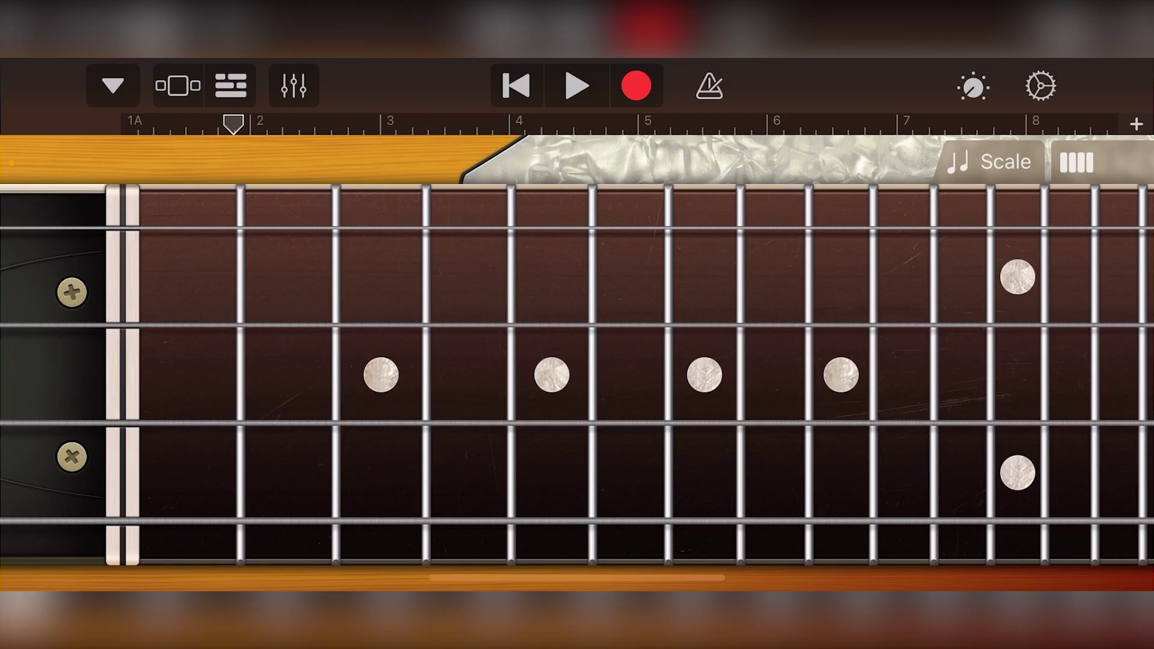
pyautogui.click(559, 424)
pyautogui.click(578, 423)
pyautogui.click(216, 425)
pyautogui.click(336, 327)
# - Use the sound browser to bring up a drum region for editing
pyautogui.click(113, 85)
pyautogui.click(155, 245)
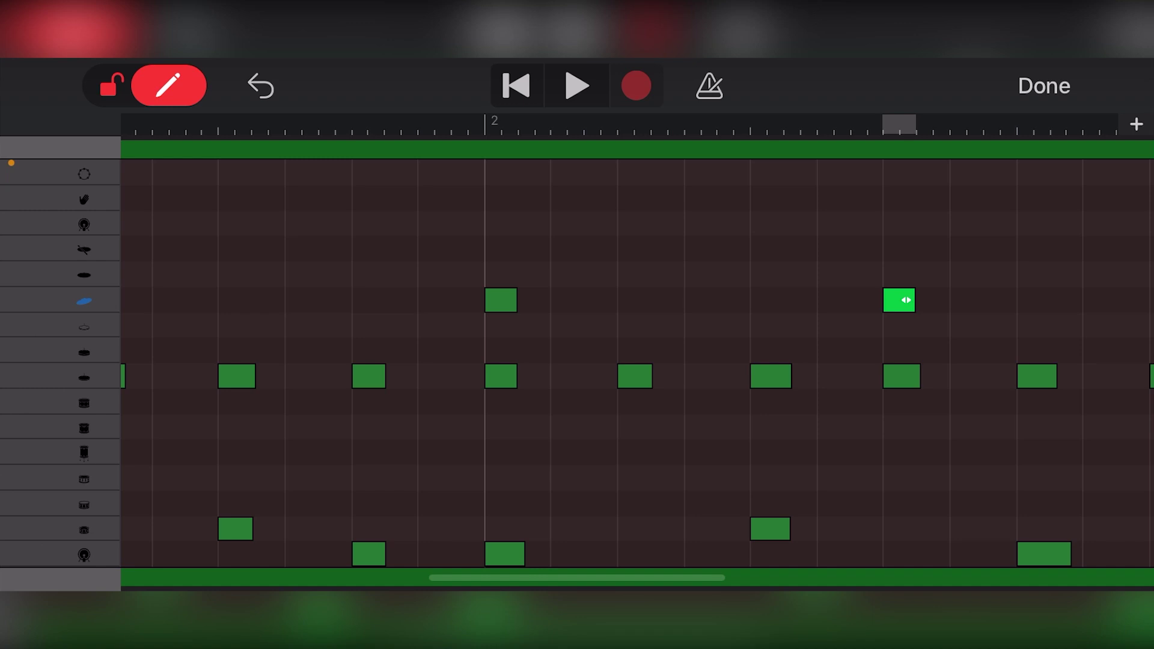
# - Leave pencil mode, check a drum note's Velocity, then start the step sequencer pattern playing
pyautogui.click(168, 85)
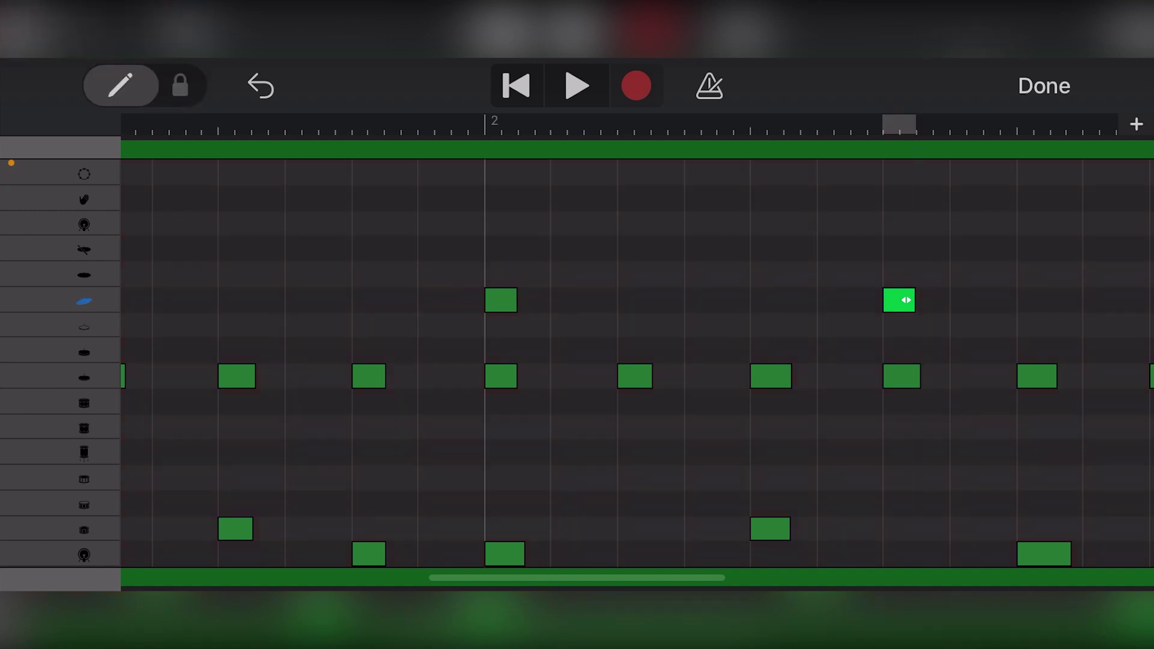
pyautogui.click(899, 301)
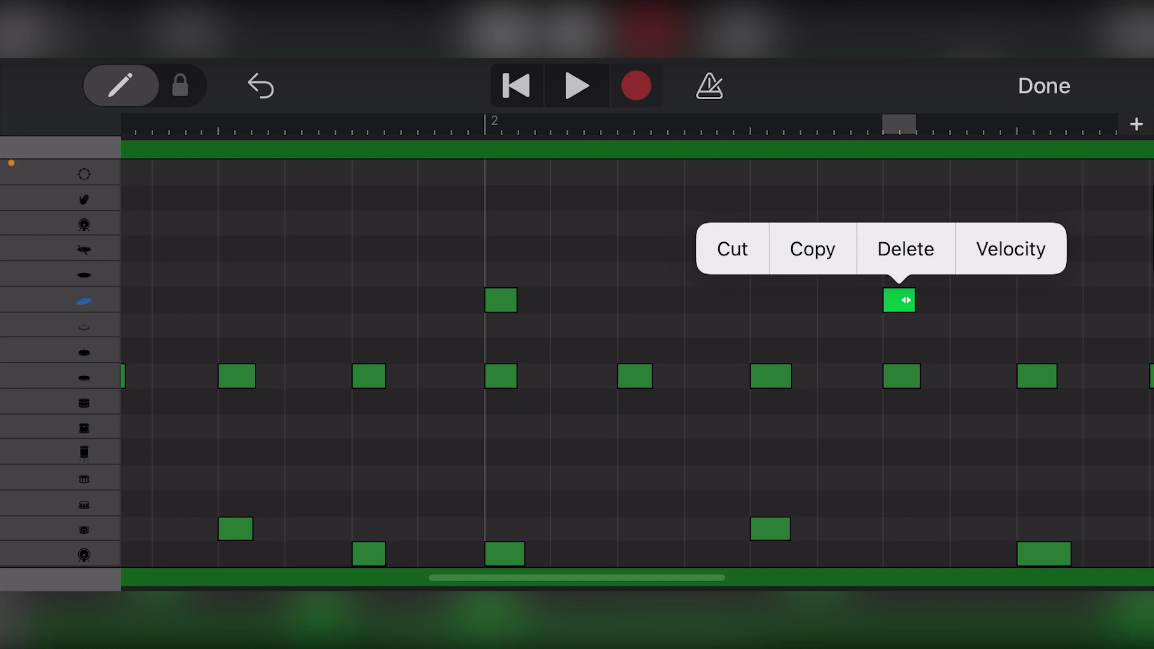
pyautogui.click(1011, 249)
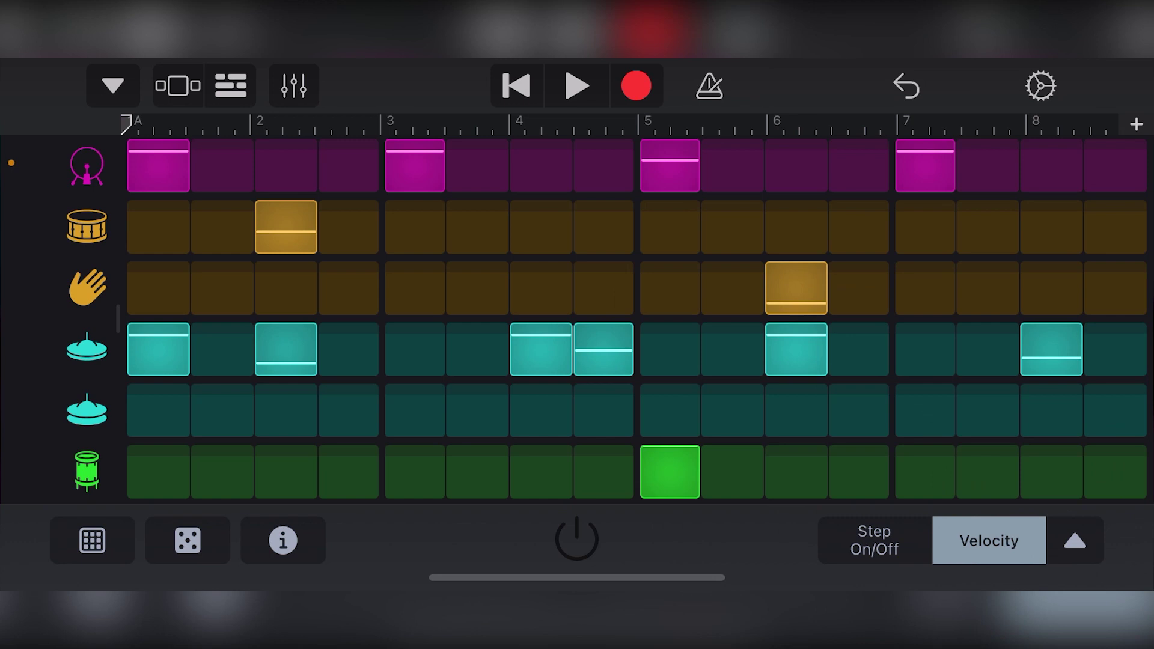
pyautogui.click(577, 539)
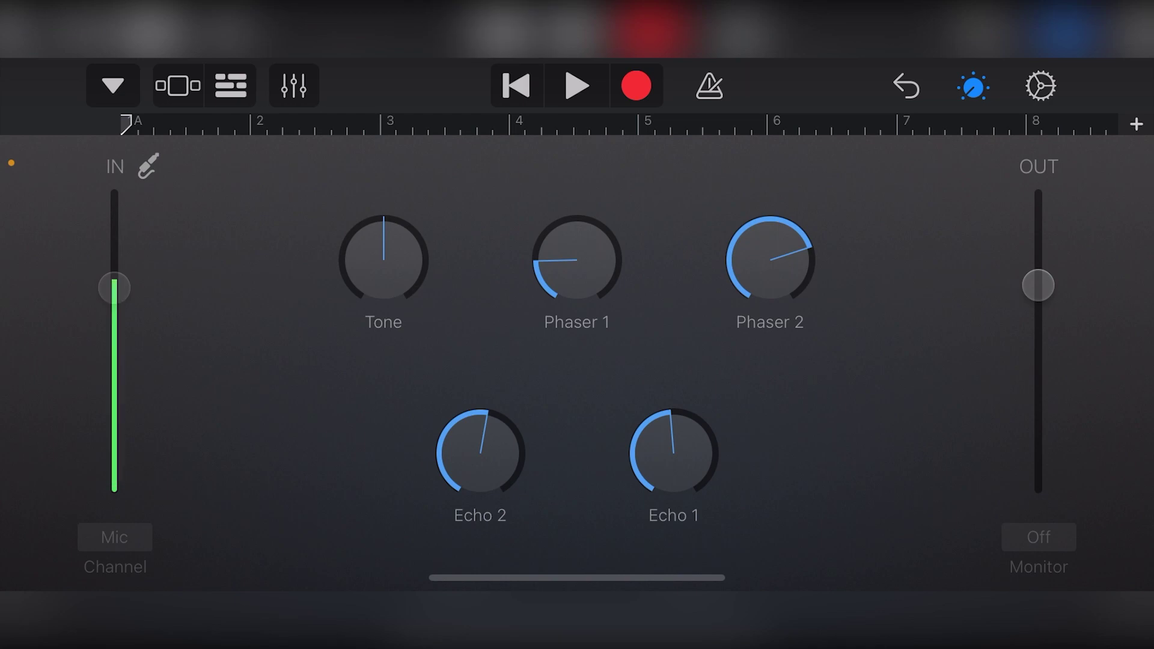
# - Record a new take through the phaser and echo effects on the Audio Recorder
pyautogui.click(636, 86)
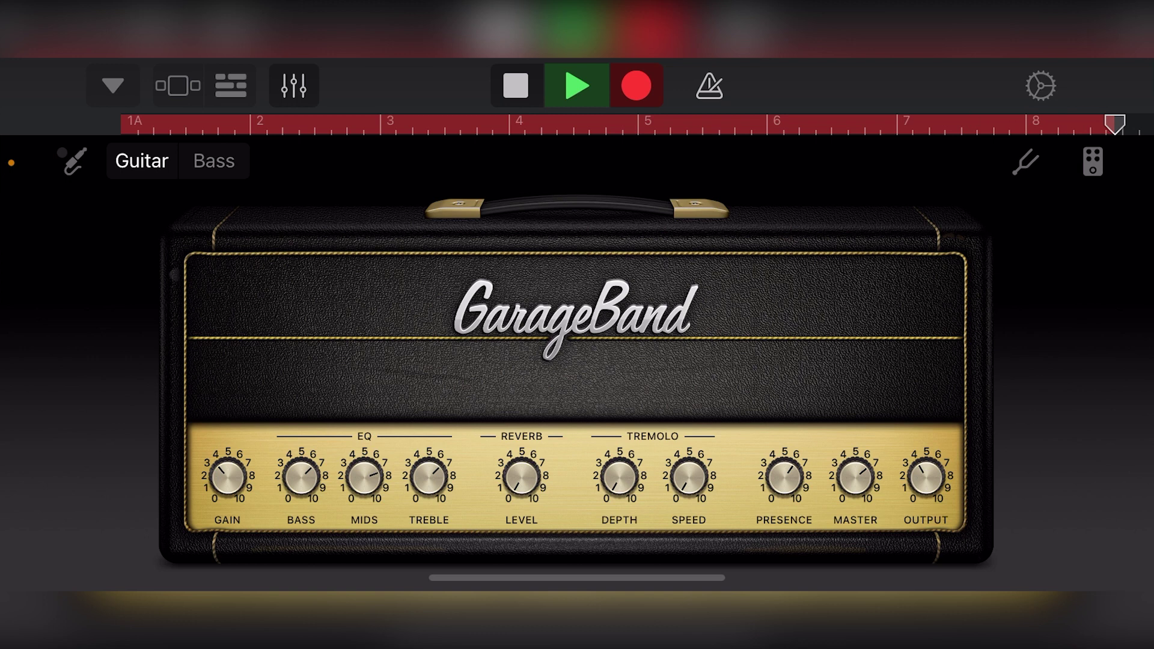
# - Retune the Chorus rate on Simple Lead, settling around 3.8 Hz
pyautogui.moveTo(226, 425); pyautogui.dragTo(280, 425)
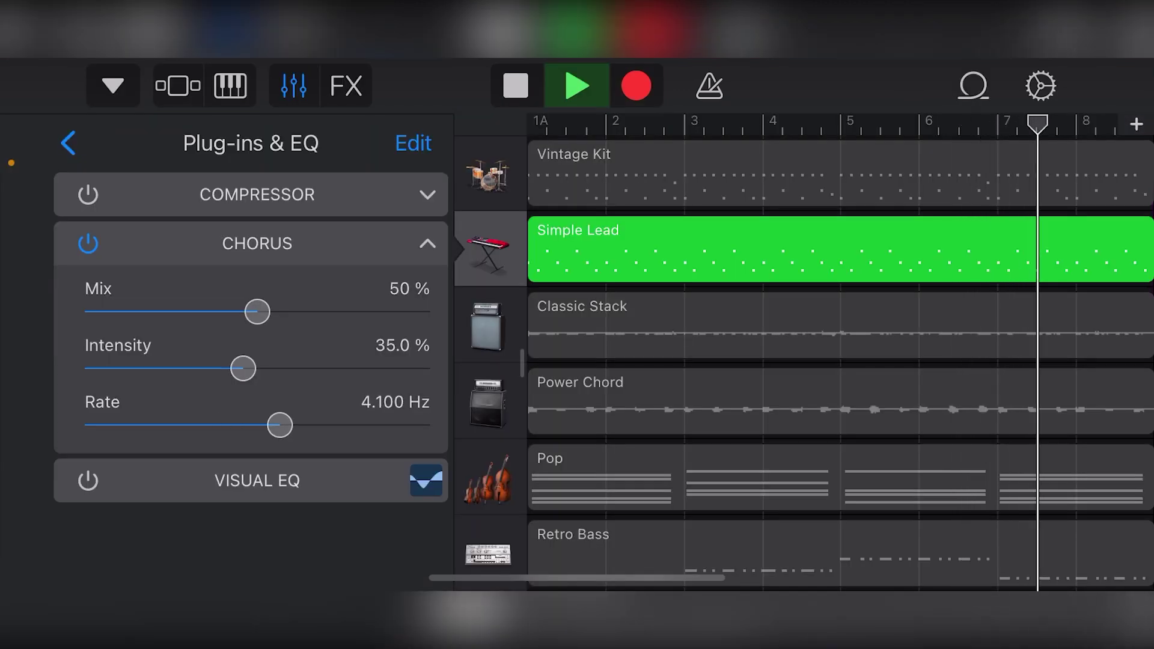
pyautogui.moveTo(280, 424); pyautogui.dragTo(146, 425)
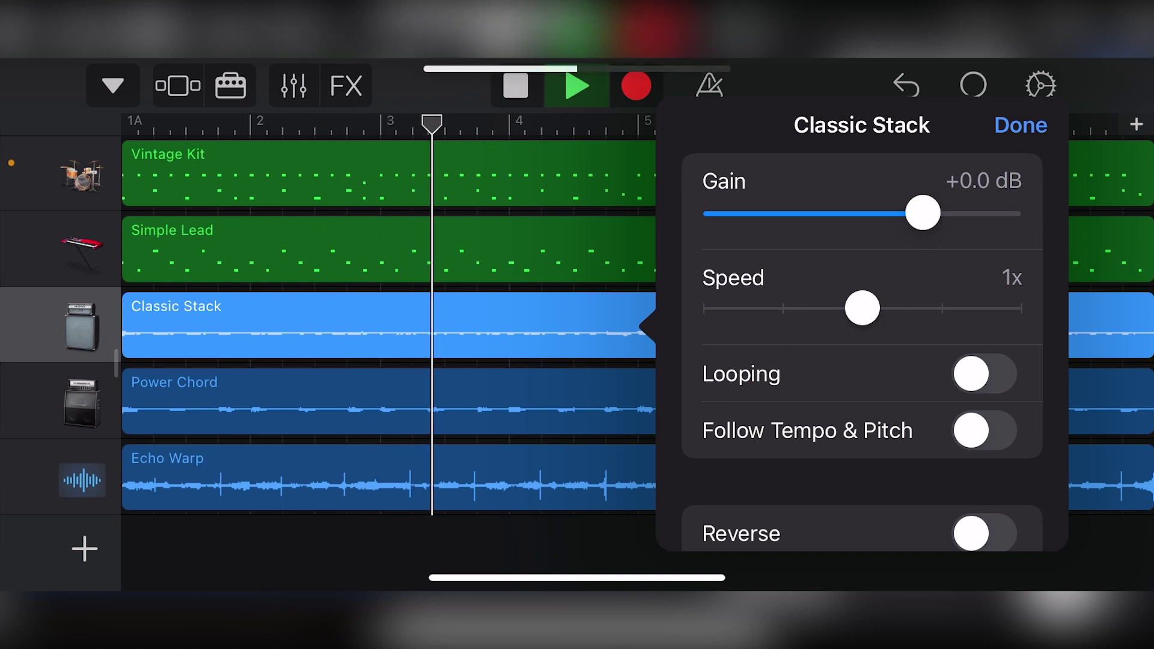
# - Lower the Classic Stack region's gain to -9.1 dB and confirm
pyautogui.moveTo(922, 212); pyautogui.dragTo(860, 213)
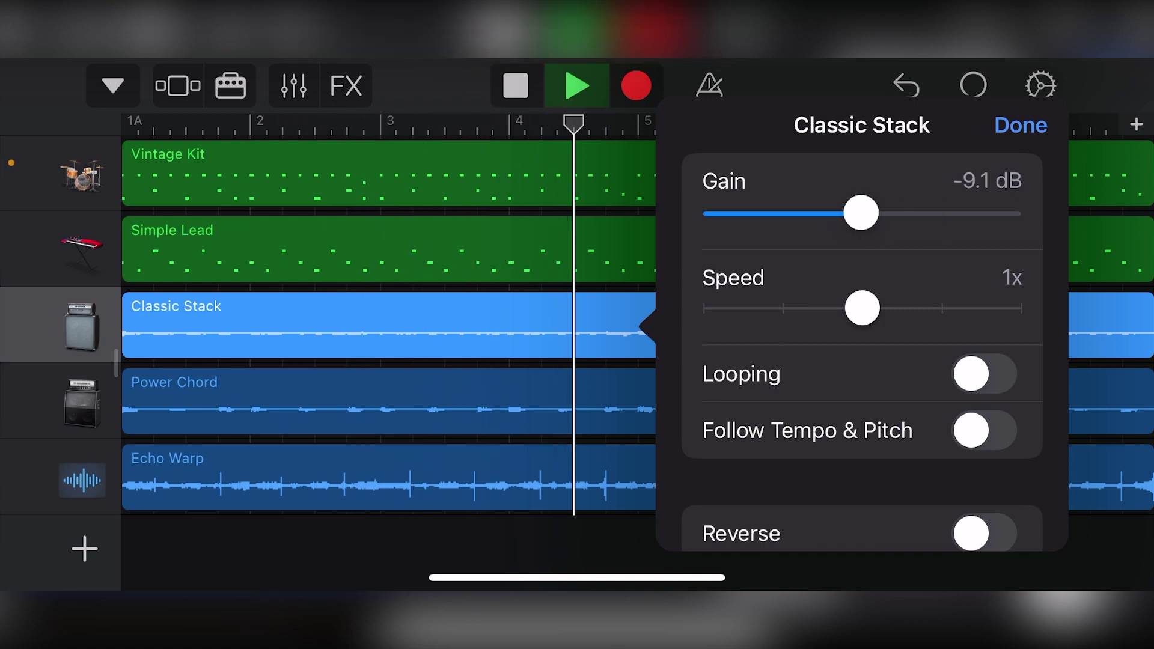
pyautogui.click(1020, 126)
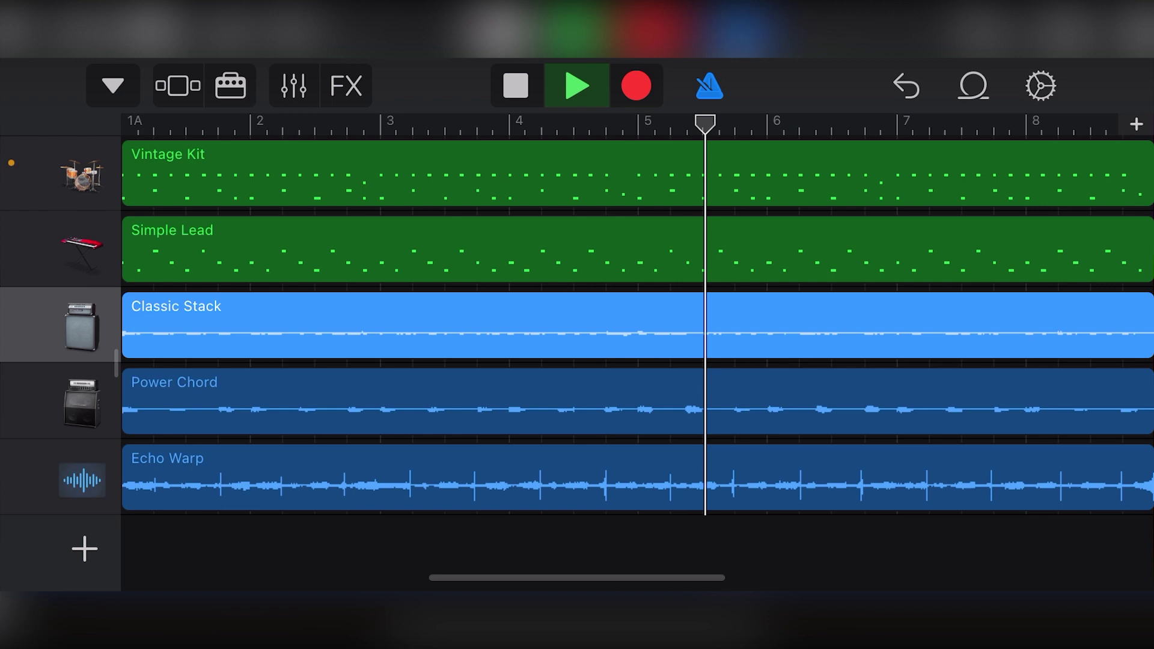